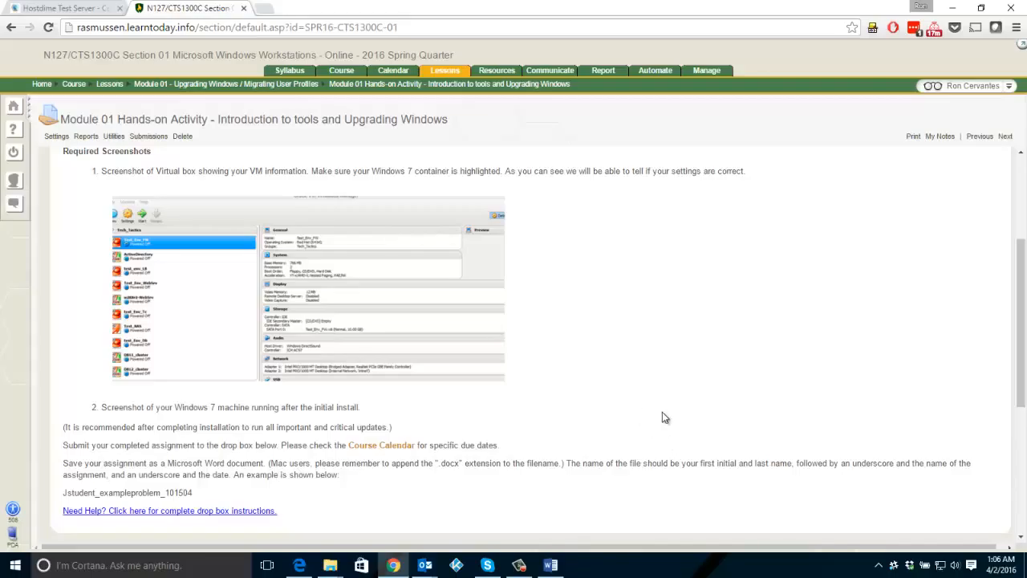
# - Open VMware Workstation 12 Player and start creating a new virtual machine
pyautogui.click(646, 562)
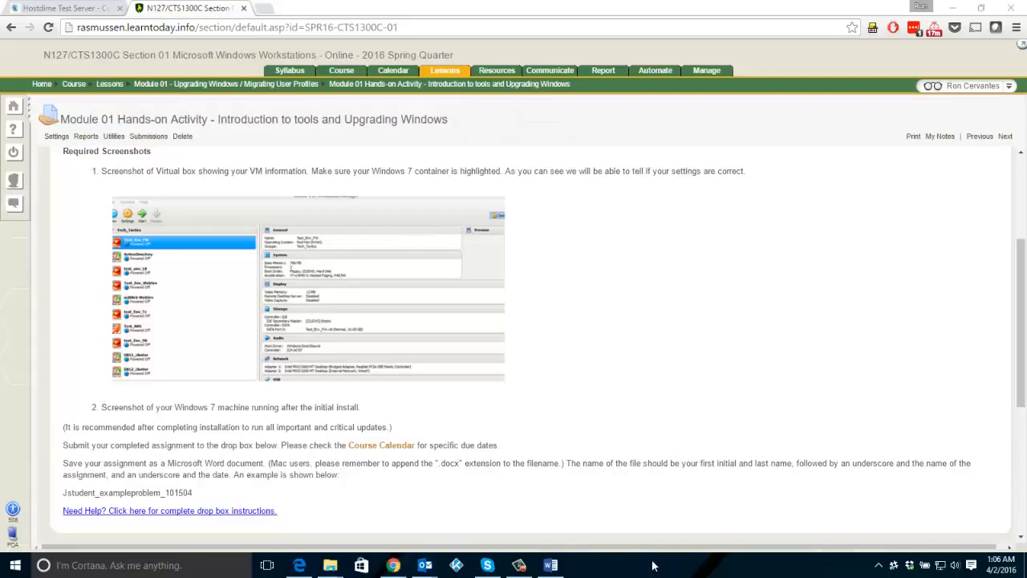
pyautogui.press('super')
pyautogui.write('vmwar')
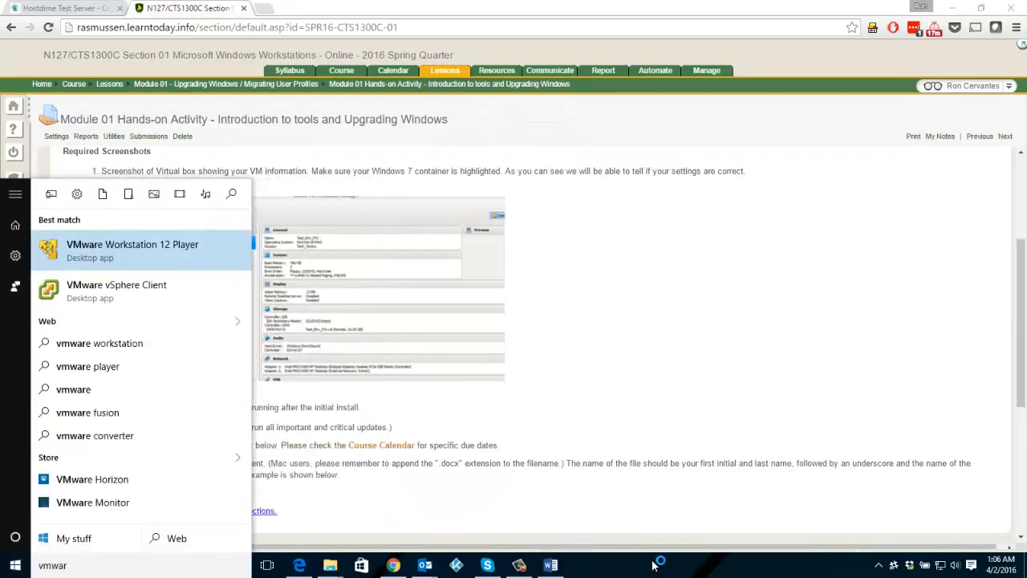
pyautogui.press('Return')
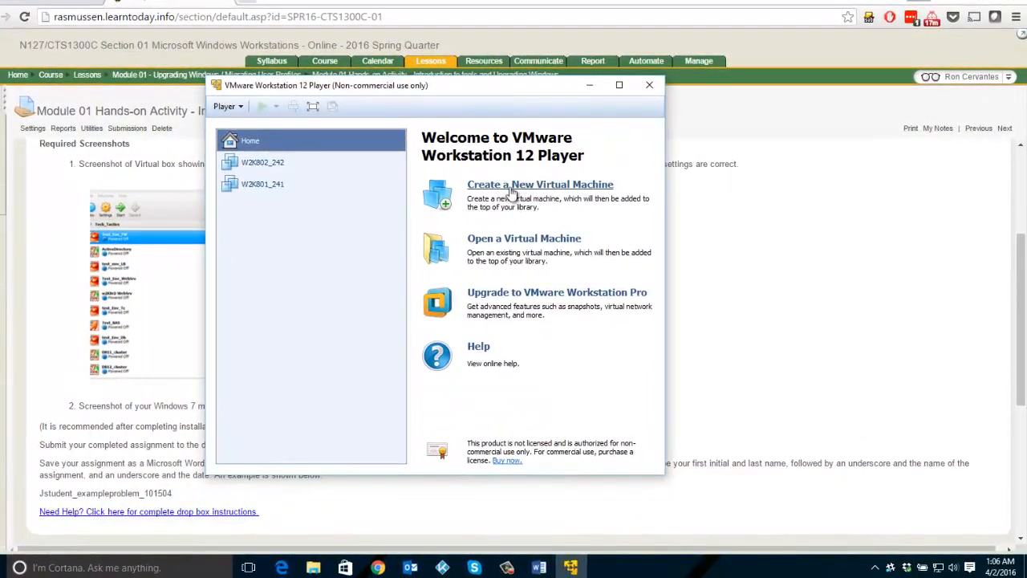
pyautogui.click(514, 186)
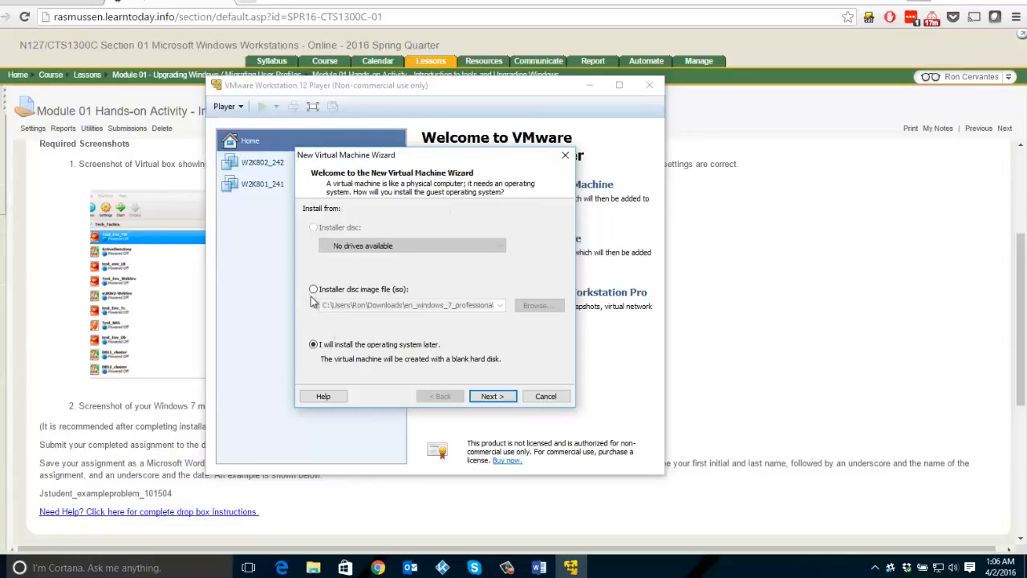
pyautogui.click(313, 291)
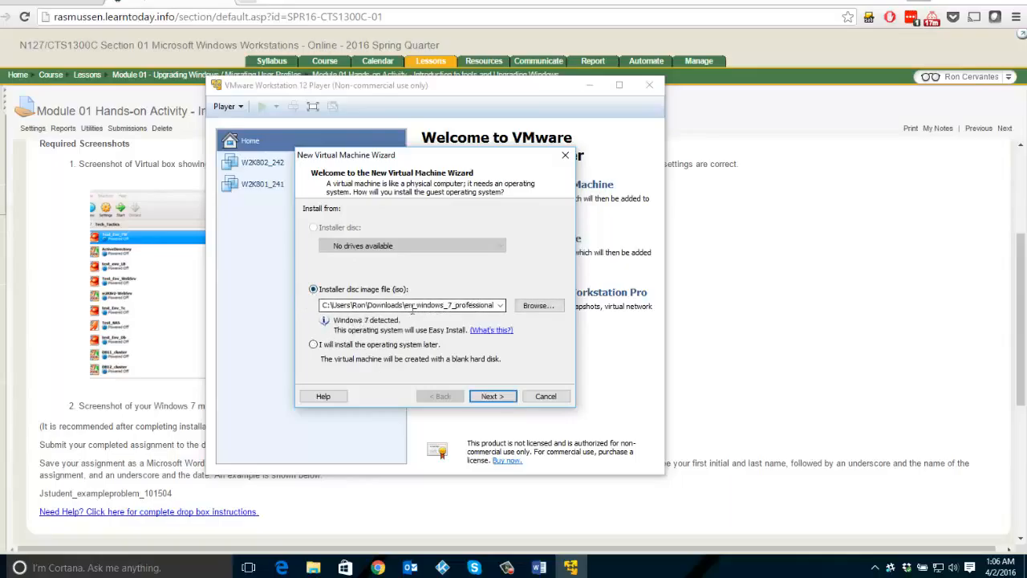
pyautogui.doubleClick(445, 310)
pyautogui.click(396, 306)
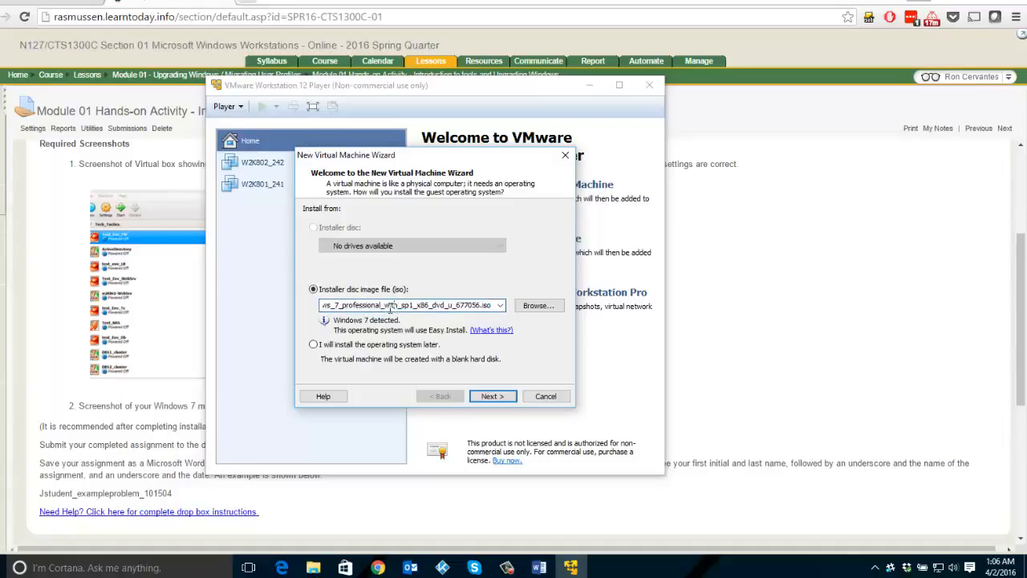
# - Choose to install the operating system later and set the guest operating system to Microsoft Windows, version Windows 7
pyautogui.click(313, 346)
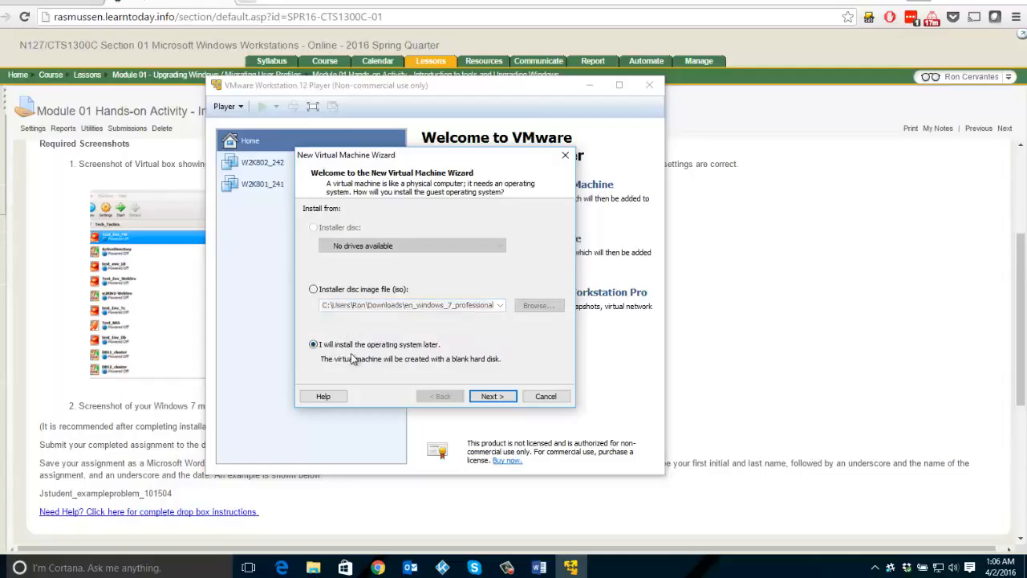
pyautogui.click(493, 397)
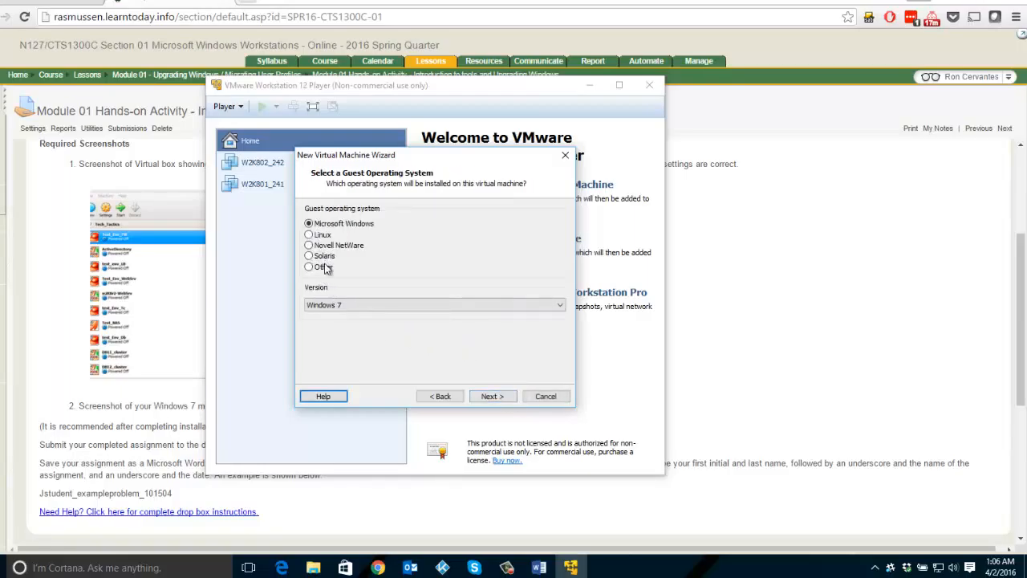
pyautogui.click(351, 307)
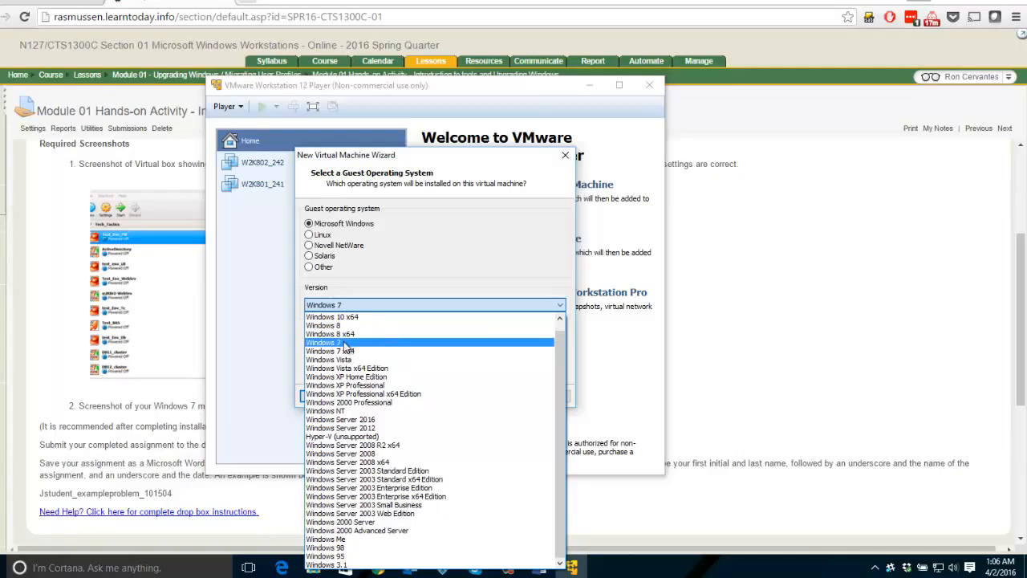
pyautogui.click(344, 343)
pyautogui.click(491, 395)
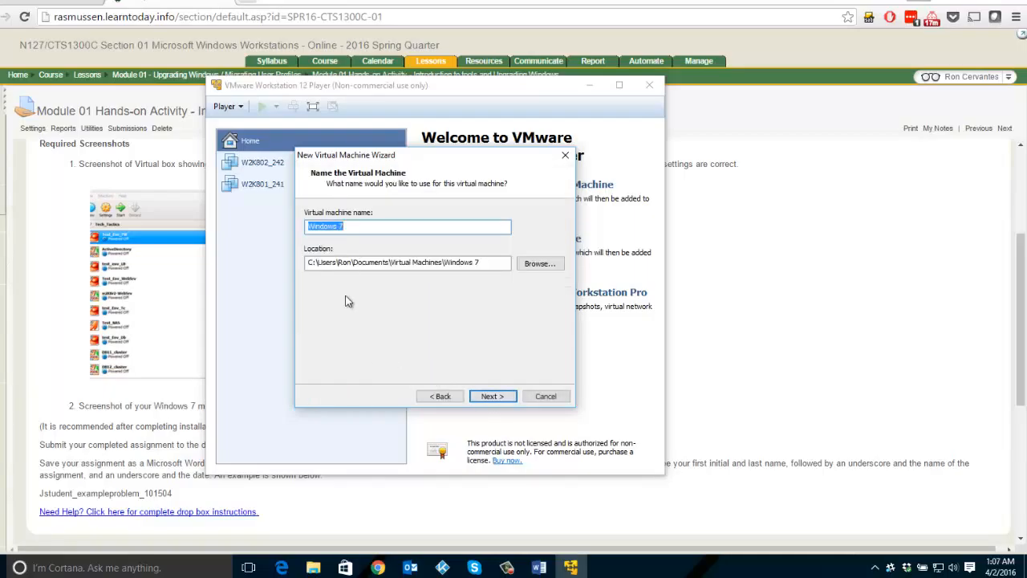
# - Set the virtual machine's location to a new folder named WIN7 inside VirtualMachines on the Data (E:) drive
pyautogui.click(536, 264)
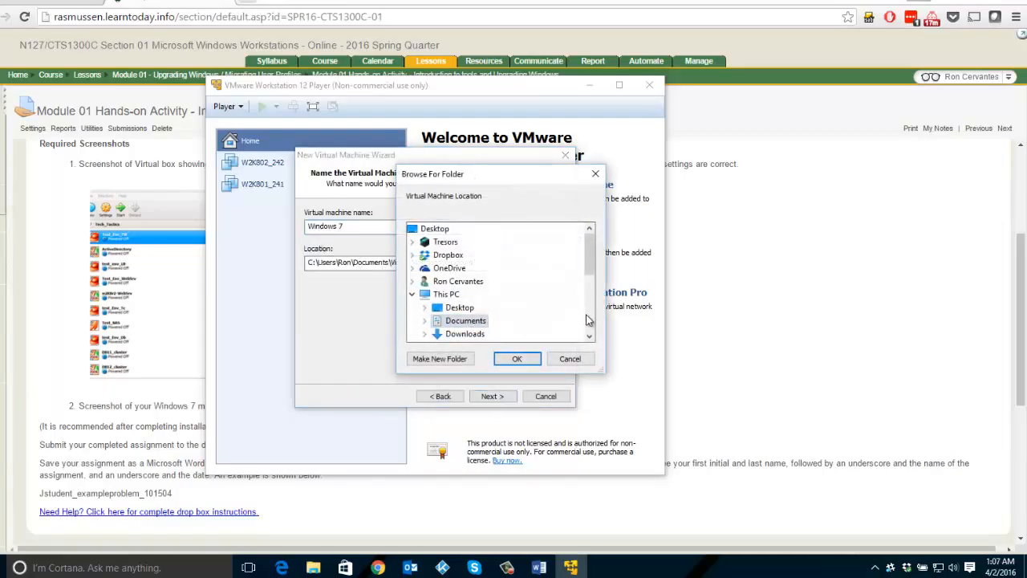
pyautogui.click(586, 318)
pyautogui.doubleClick(461, 294)
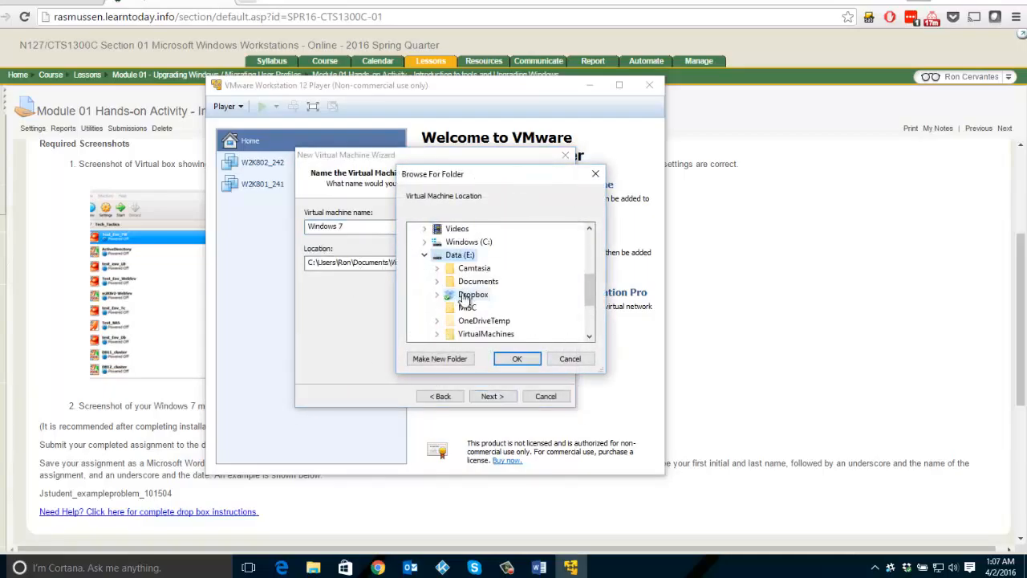
pyautogui.click(494, 334)
pyautogui.click(443, 359)
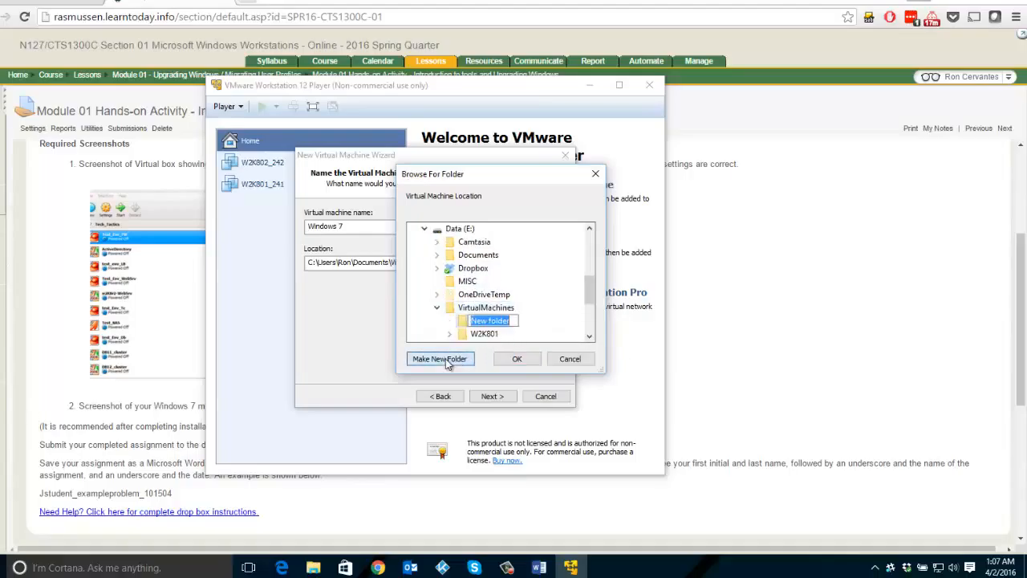
pyautogui.press('BackSpace')
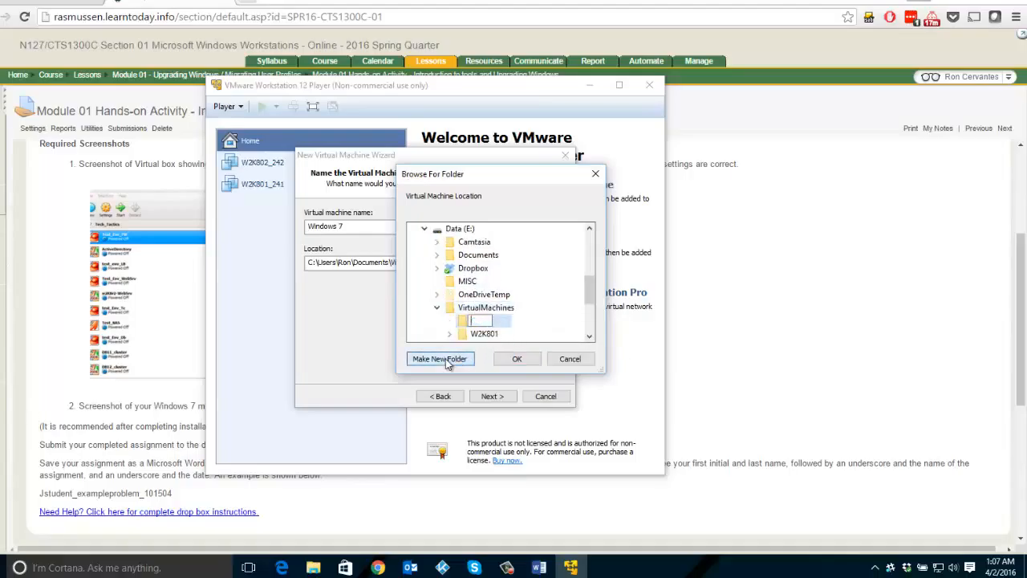
pyautogui.write('WIN7')
pyautogui.press('Return')
pyautogui.click(516, 358)
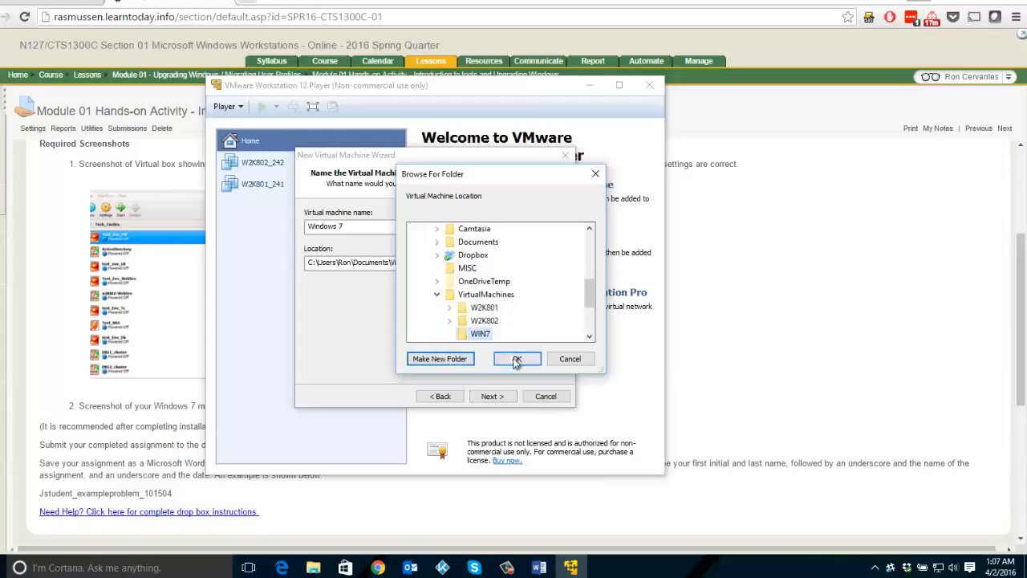
# - Name the virtual machine WIN7 and store its virtual disk as a single file
pyautogui.moveTo(401, 227); pyautogui.dragTo(129, 238)
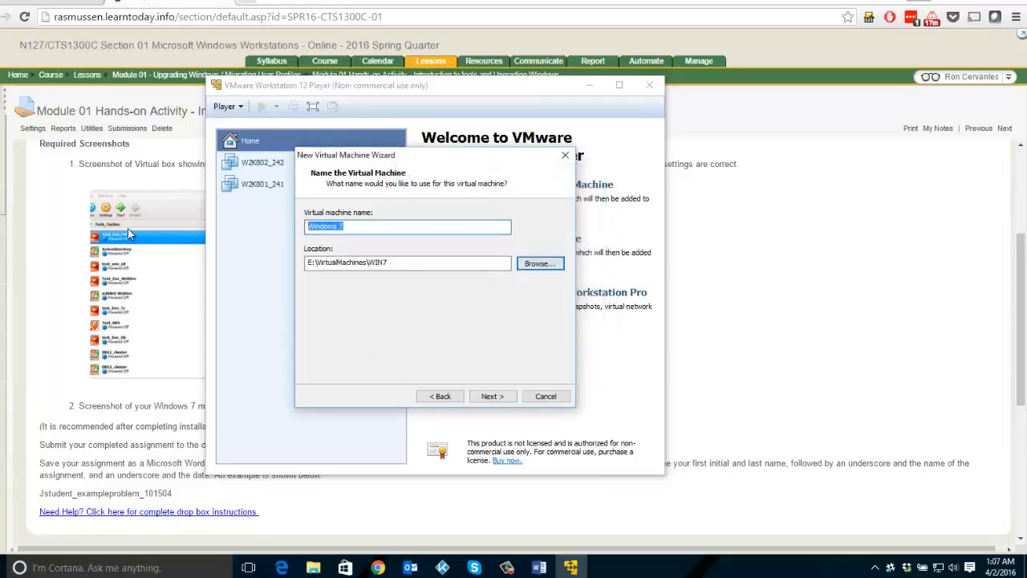
pyautogui.press('BackSpace')
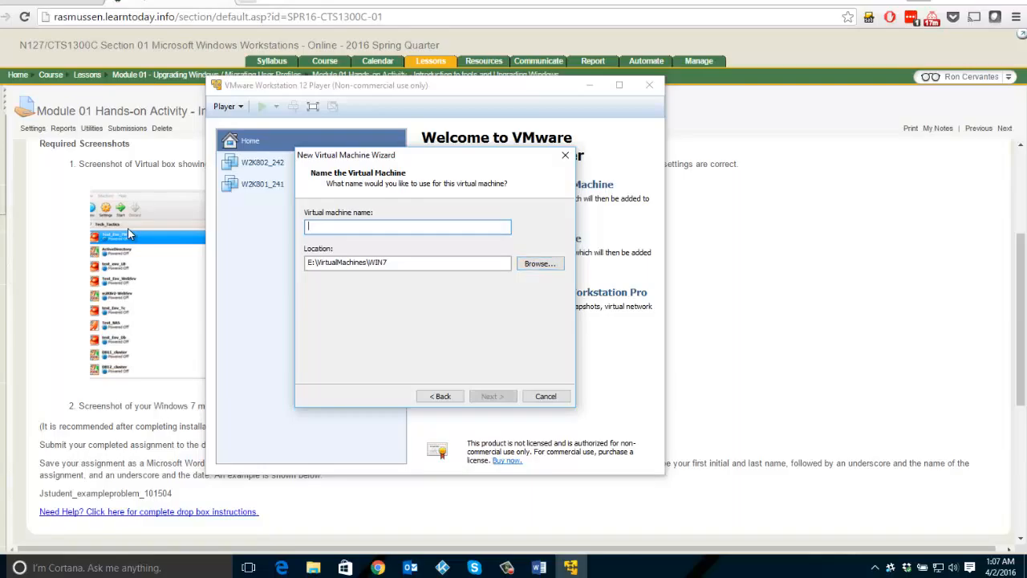
pyautogui.write('WIN7')
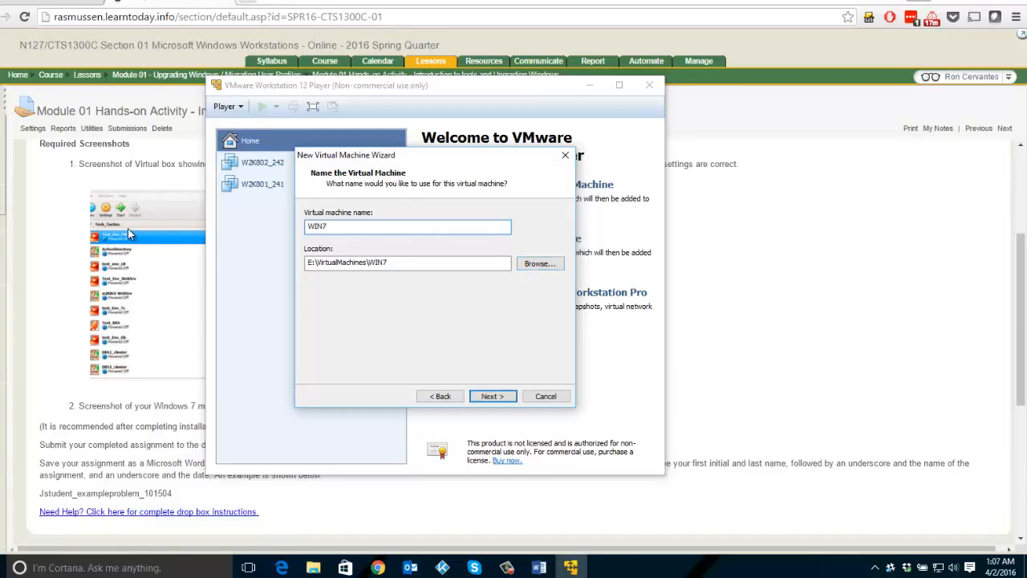
pyautogui.click(493, 396)
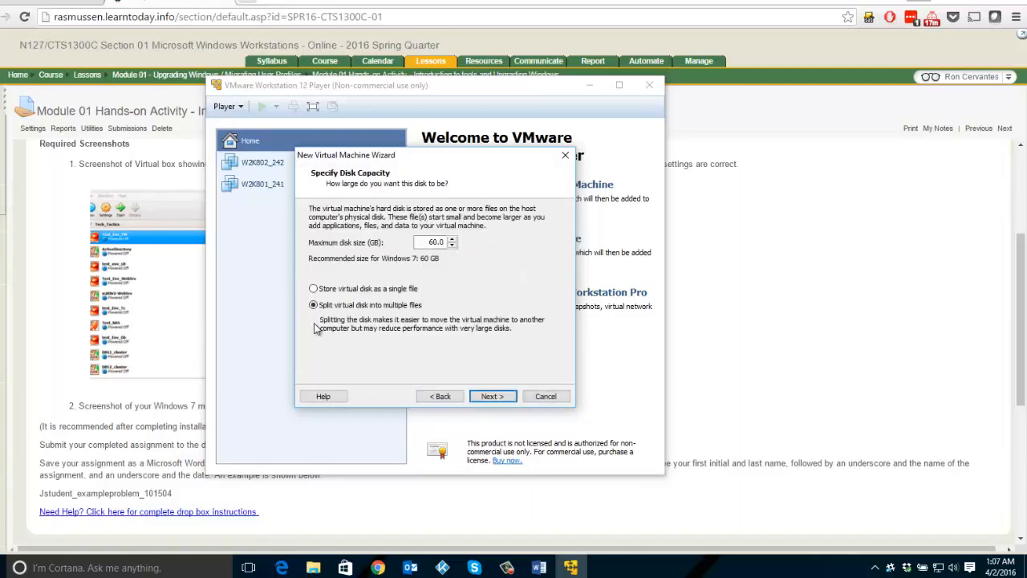
pyautogui.click(313, 289)
pyautogui.click(490, 395)
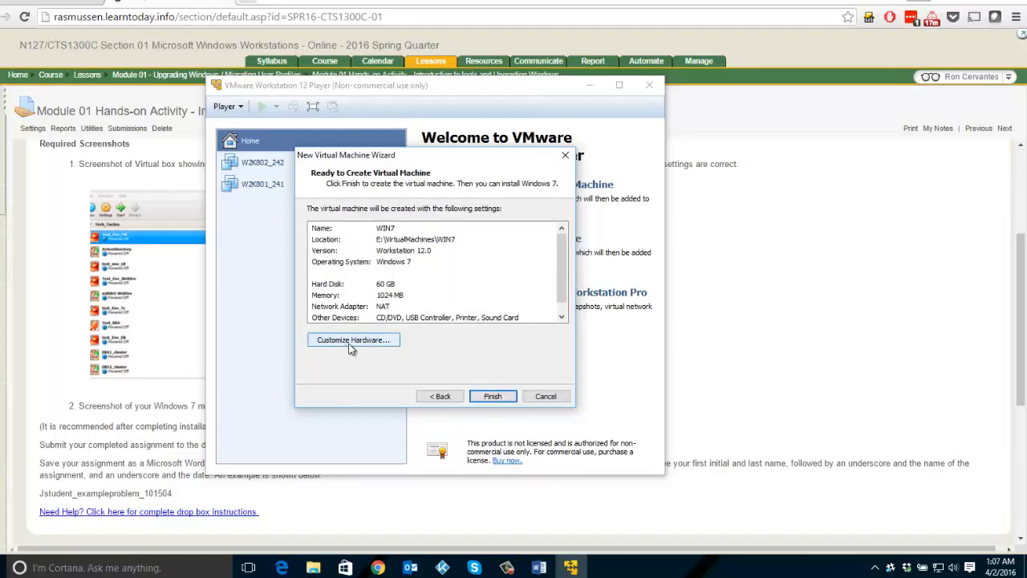
# - Customize the virtual machine's hardware to allocate 2048 MB of memory
pyautogui.click(385, 348)
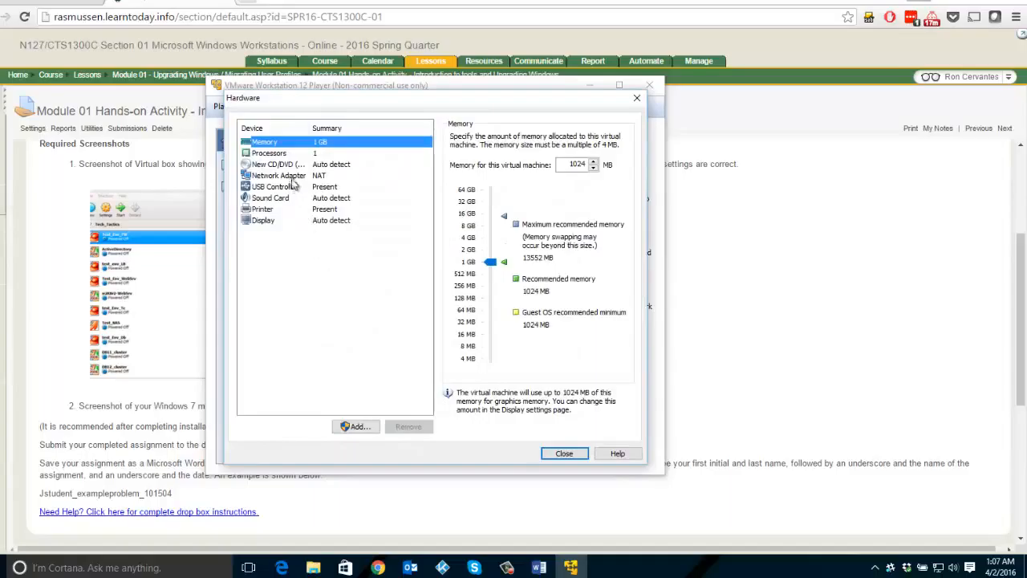
pyautogui.doubleClick(573, 164)
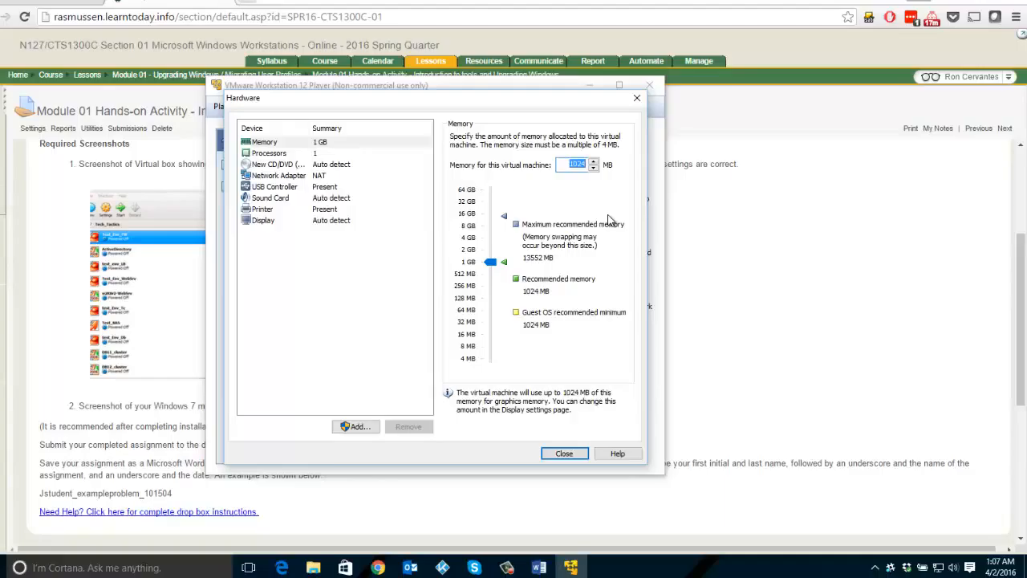
pyautogui.click(566, 164)
pyautogui.moveTo(567, 165); pyautogui.dragTo(613, 163)
pyautogui.write('768')
pyautogui.press('BackSpace')
pyautogui.write('1024')
pyautogui.press('BackSpace')
pyautogui.press('BackSpace')
pyautogui.press('BackSpace')
pyautogui.write('4')
pyautogui.press('BackSpace')
pyautogui.press('BackSpace')
pyautogui.write('48')
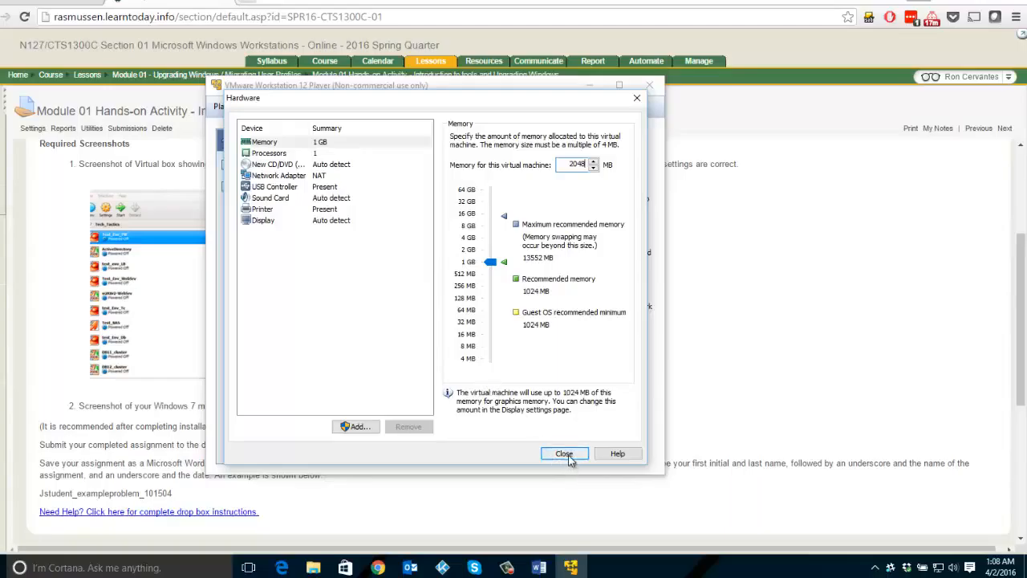
pyautogui.doubleClick(577, 164)
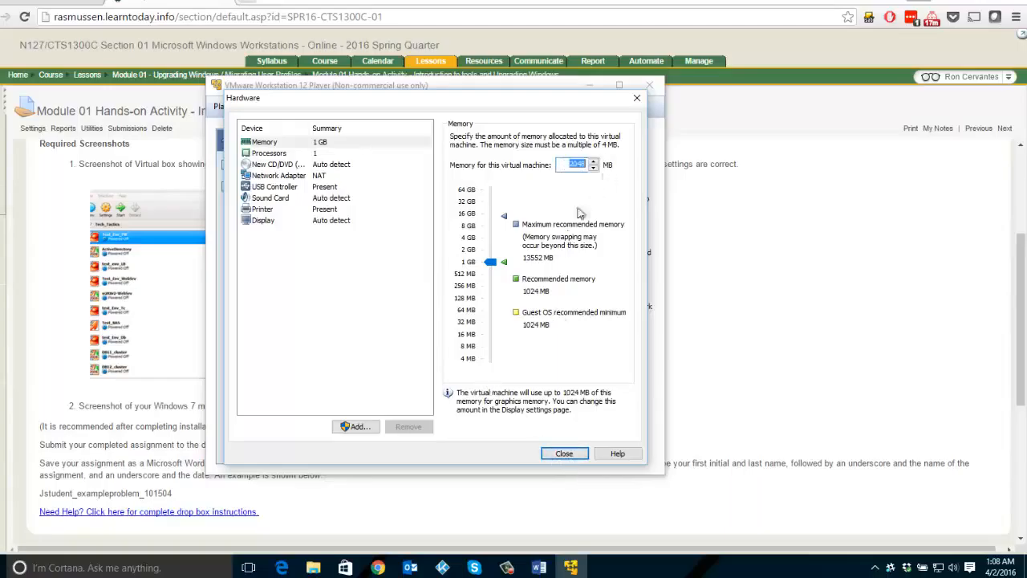
pyautogui.click(564, 454)
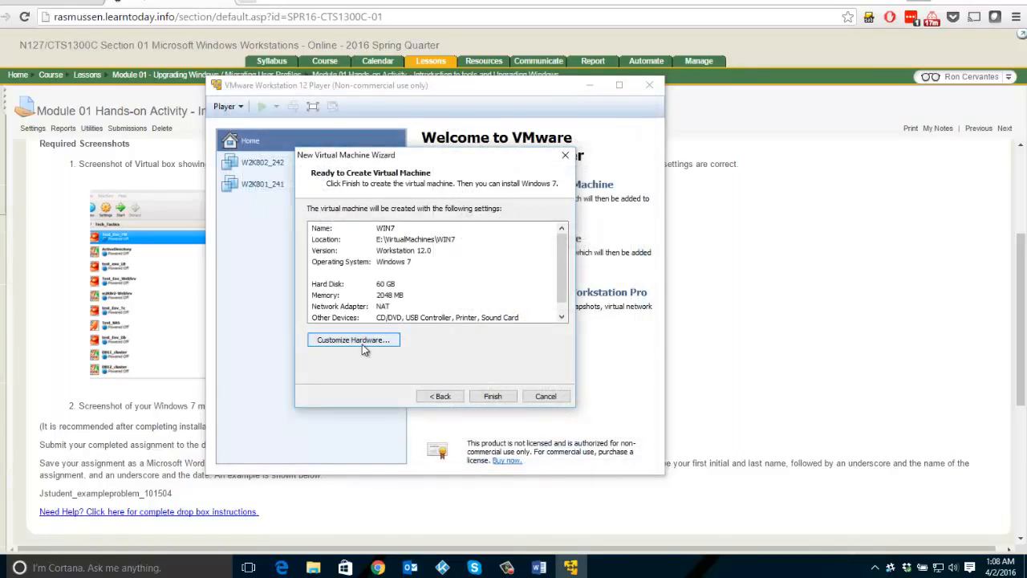
# - Set the virtual machine's CD/DVD drive to use the Windows 7 ISO image from the Downloads folder
pyautogui.click(361, 344)
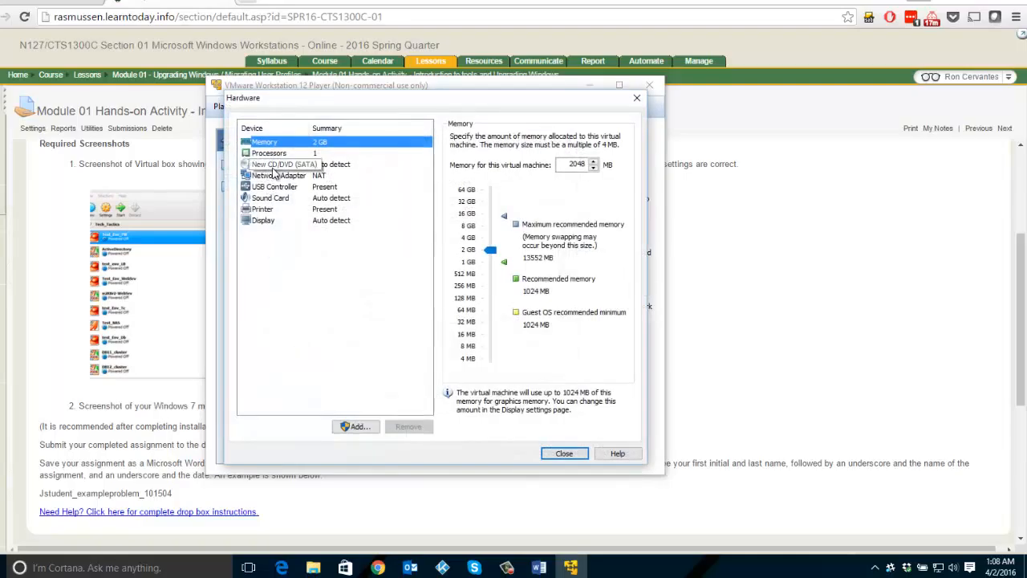
pyautogui.click(274, 166)
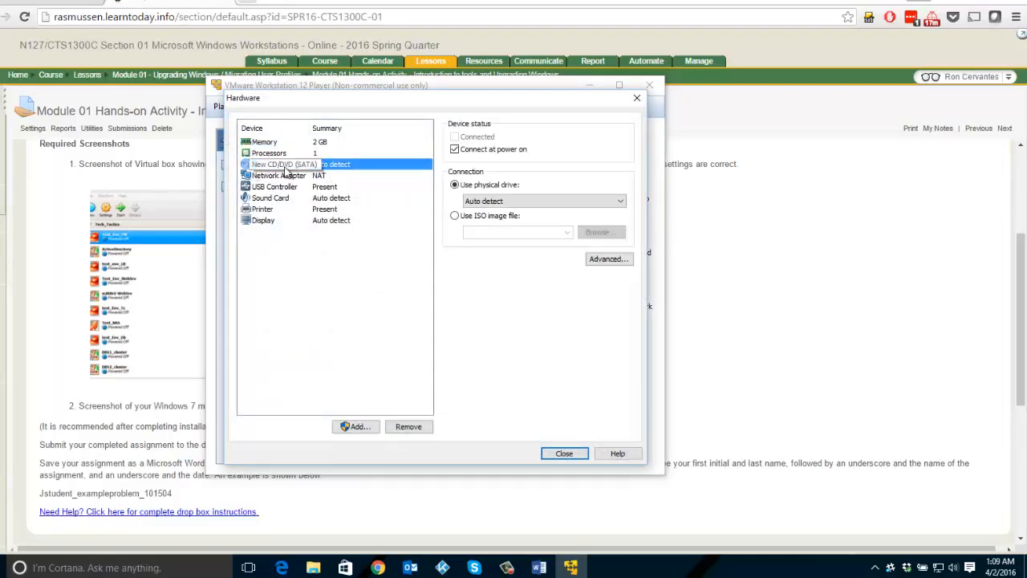
pyautogui.click(459, 220)
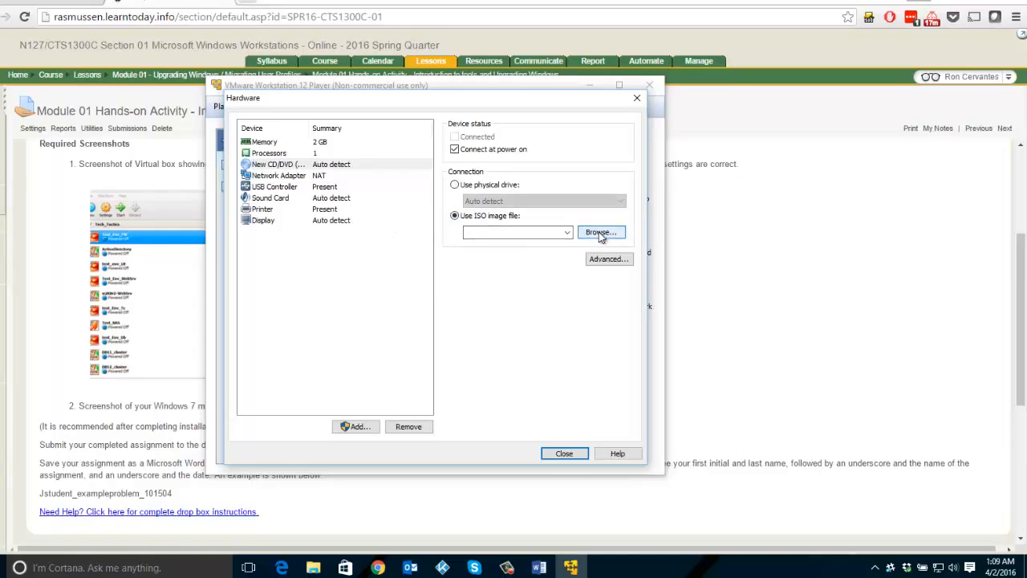
pyautogui.click(598, 232)
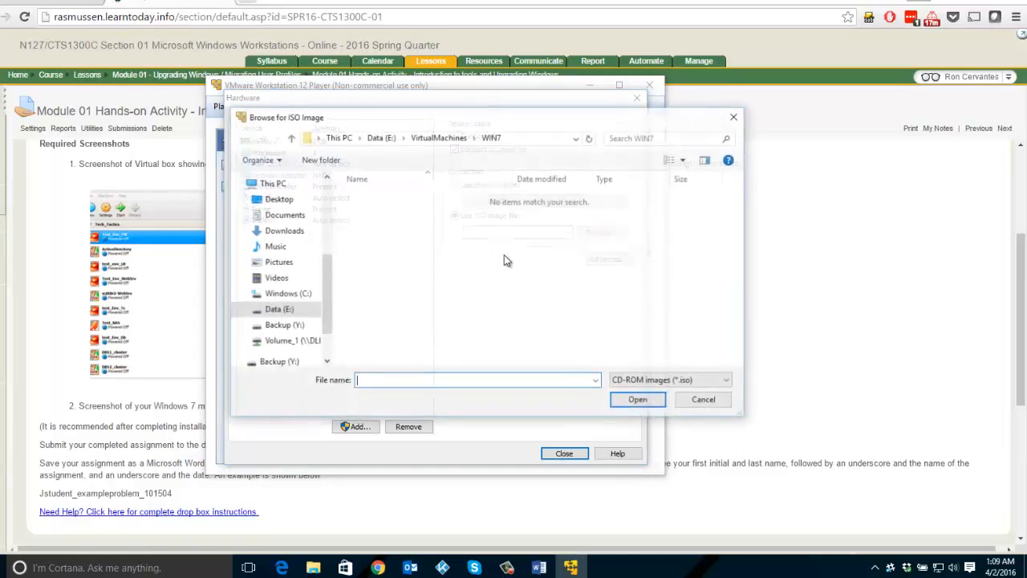
pyautogui.click(309, 232)
pyautogui.doubleClick(462, 199)
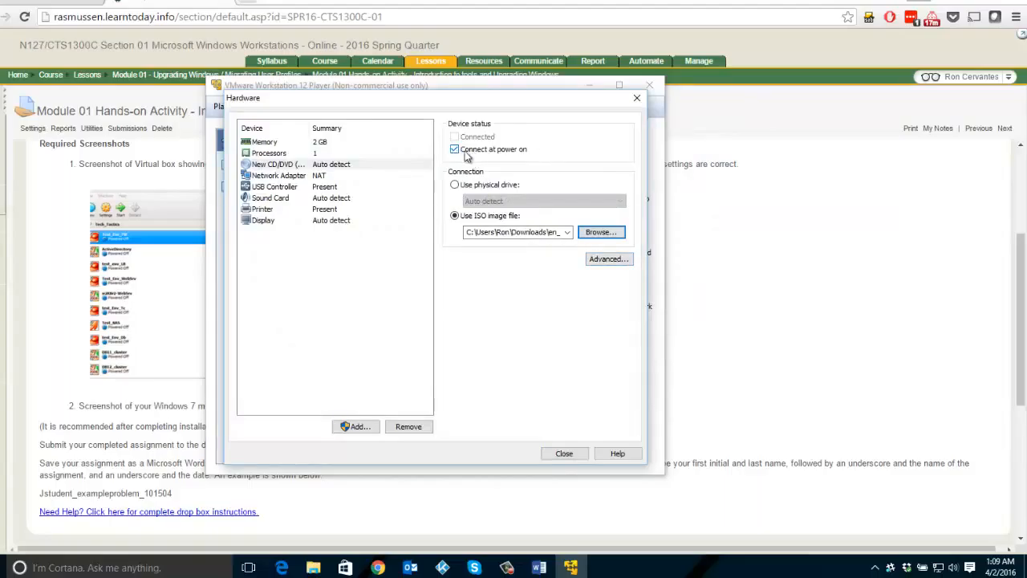
pyautogui.click(564, 453)
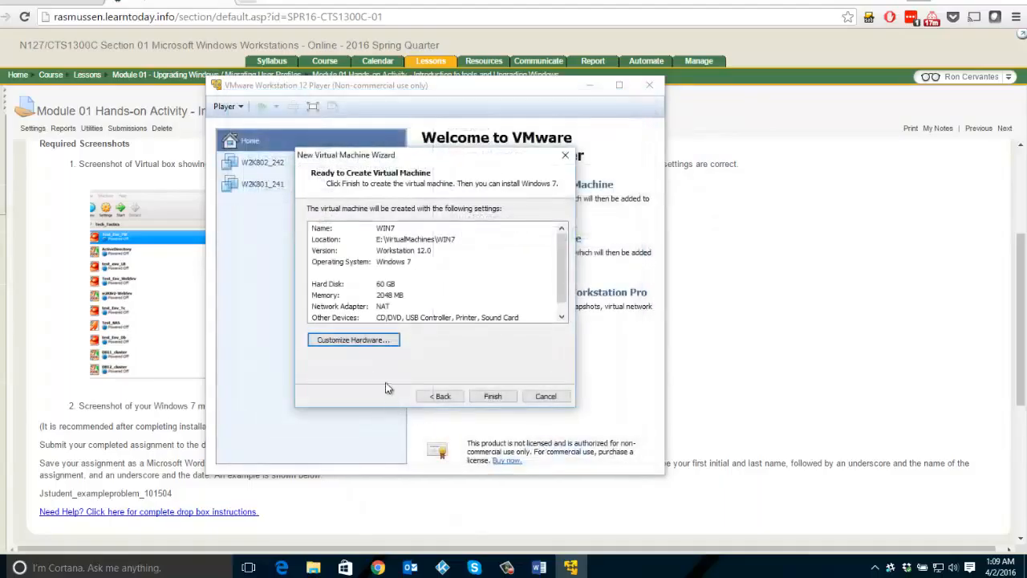
# - Finish creating the WIN7 virtual machine, power it on, and move its window higher on the desktop
pyautogui.click(491, 395)
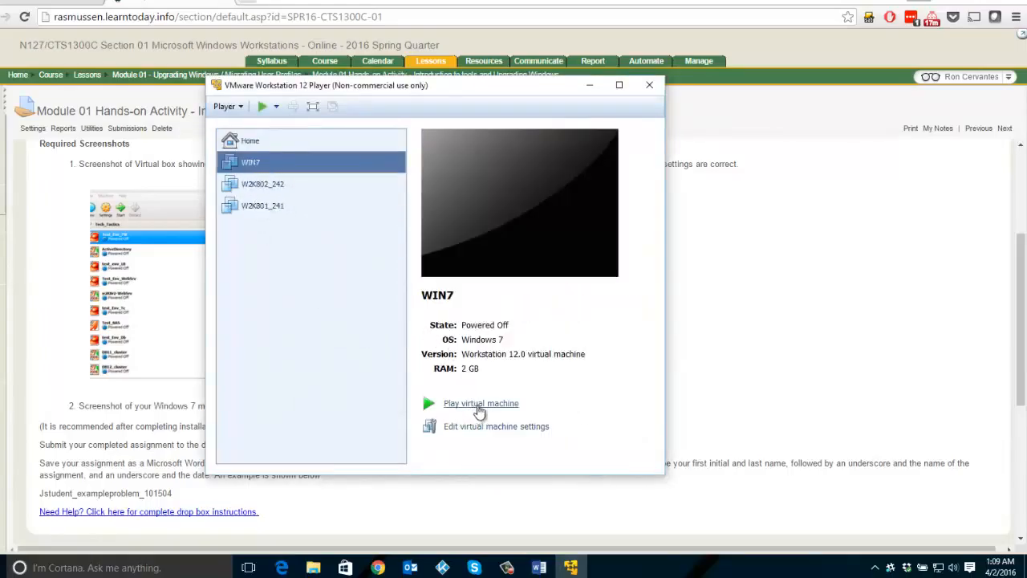
pyautogui.click(478, 410)
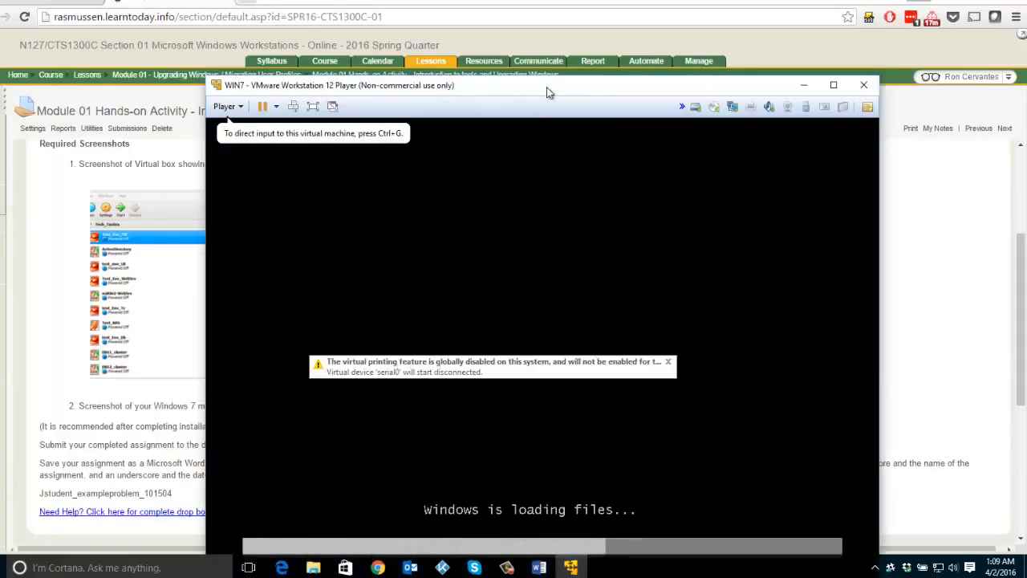
pyautogui.moveTo(547, 93); pyautogui.dragTo(533, 43)
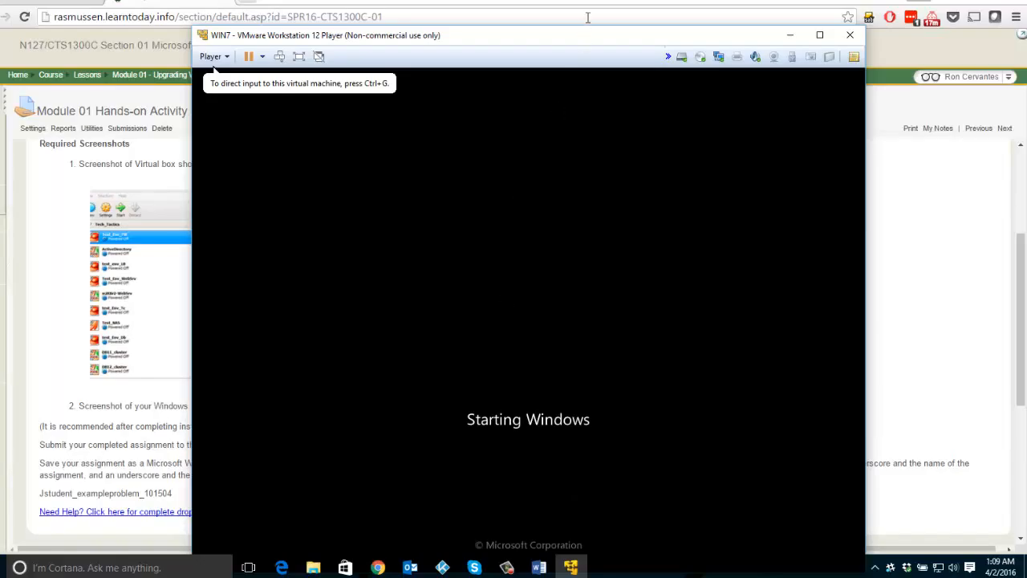
pyautogui.moveTo(570, 43); pyautogui.dragTo(567, 17)
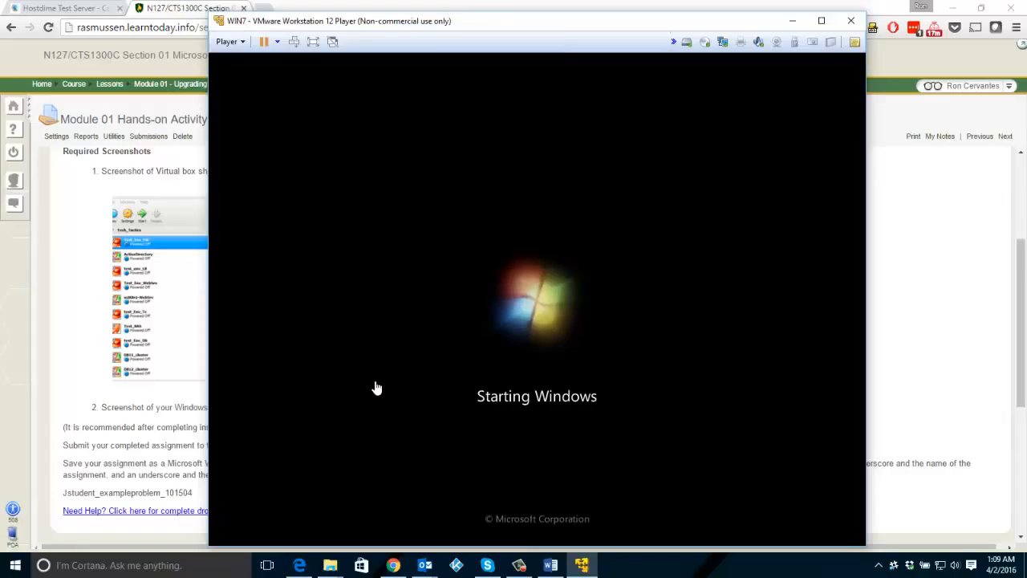
pyautogui.moveTo(568, 29); pyautogui.dragTo(566, 25)
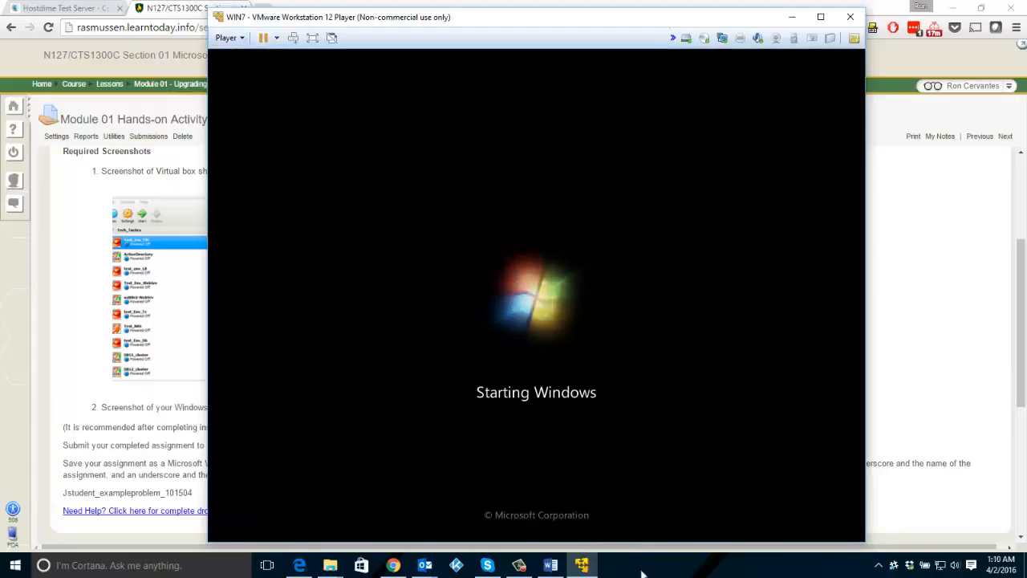
pyautogui.press('super')
pyautogui.write('vwmare')
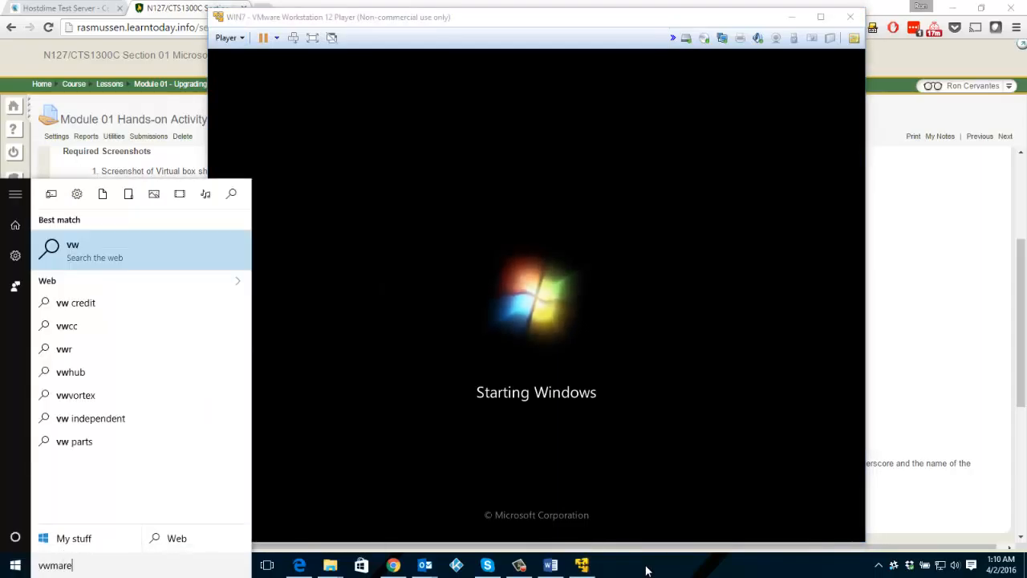
pyautogui.press('Return')
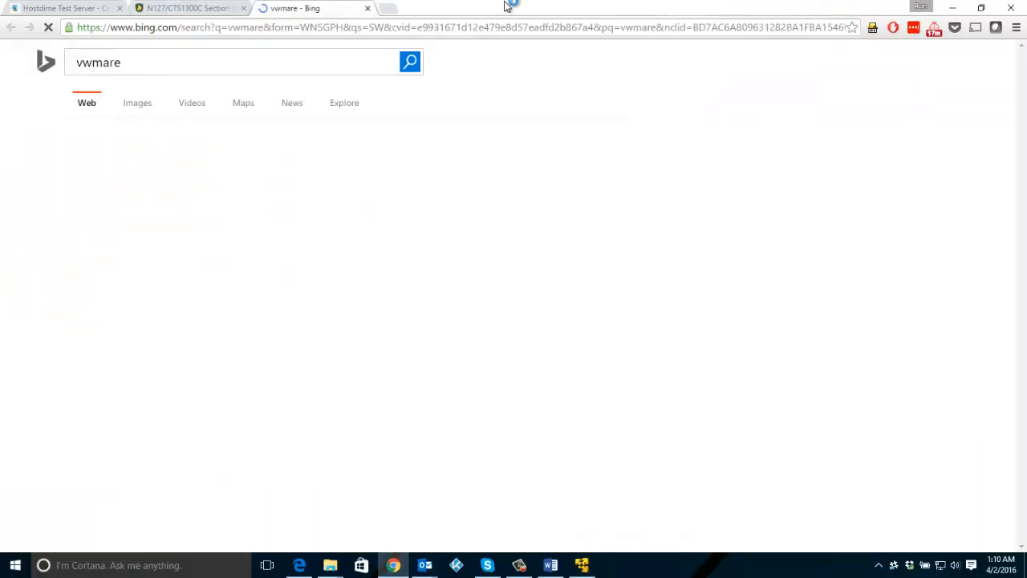
pyautogui.click(367, 8)
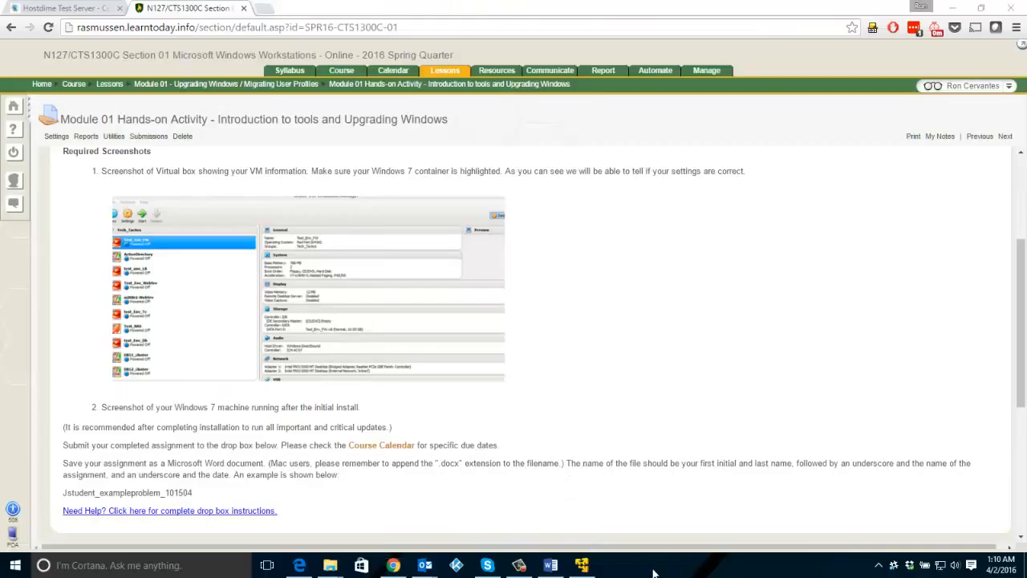
# - Open a second VMware Workstation 12 Player window to view the virtual machine library, and close it
pyautogui.press('super')
pyautogui.write('vmware')
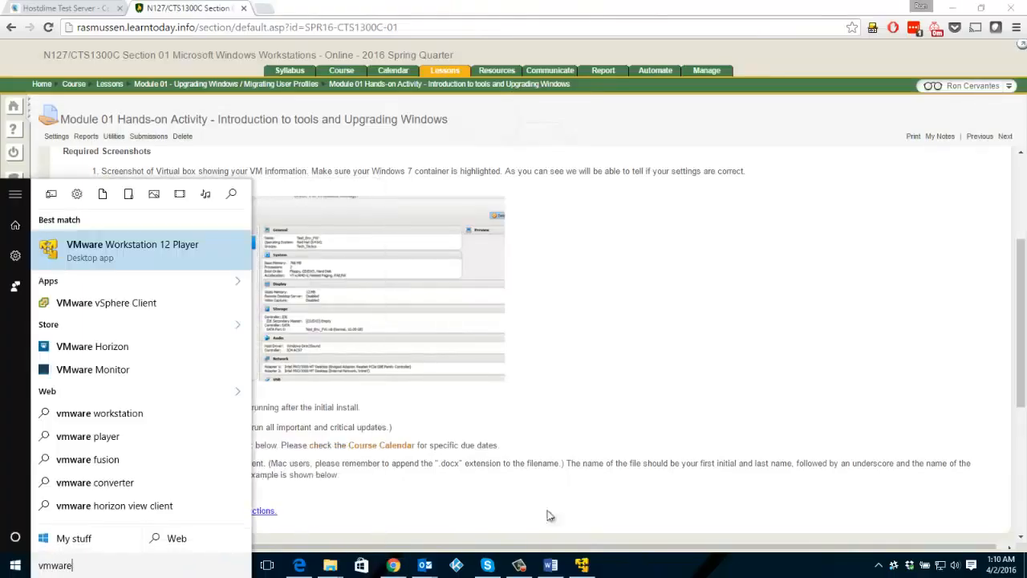
pyautogui.click(116, 257)
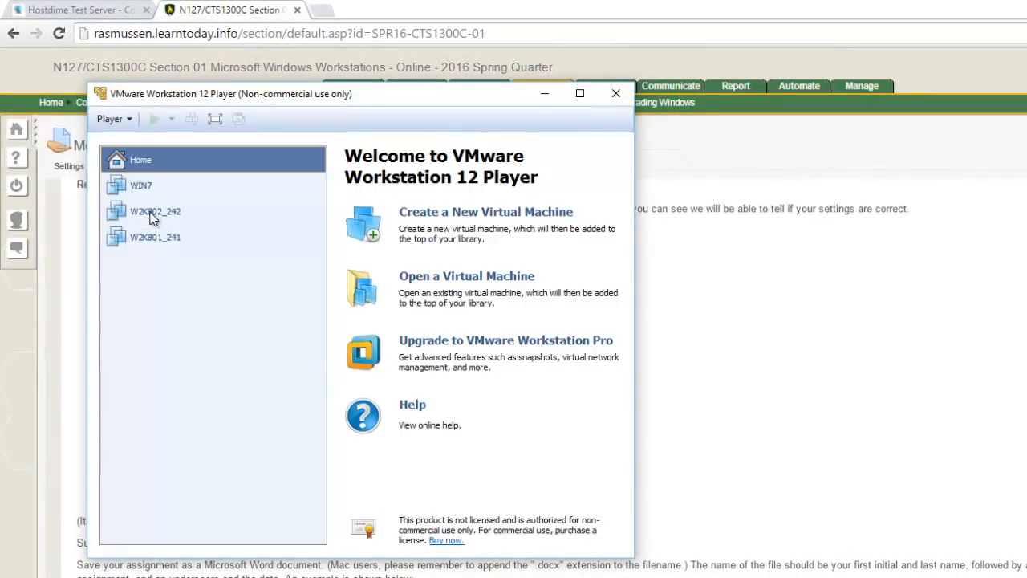
pyautogui.click(615, 95)
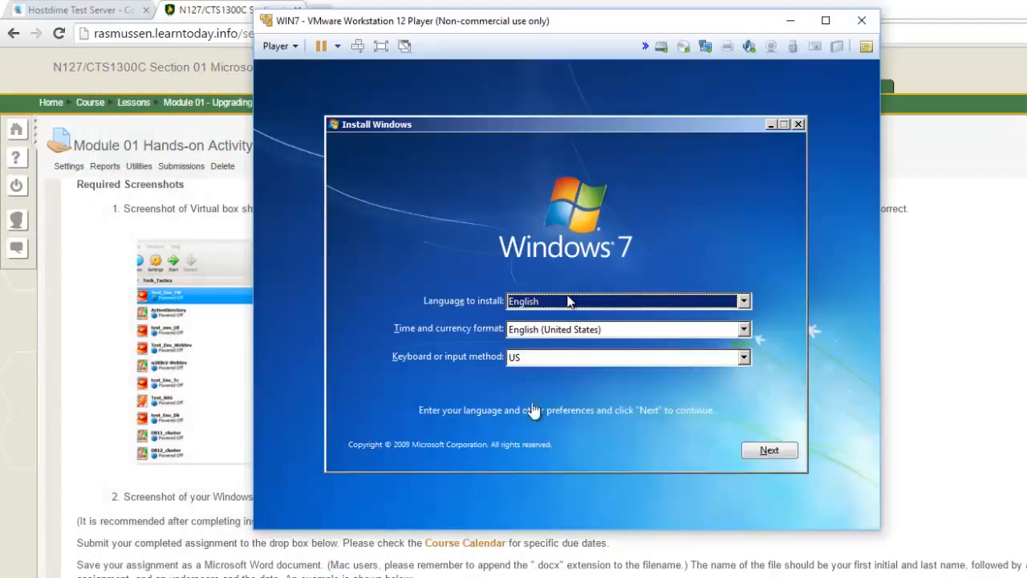
# - Start the Windows 7 installation with English as language, English (United States) as time and currency format, and the US keyboard
pyautogui.click(505, 104)
pyautogui.click(767, 454)
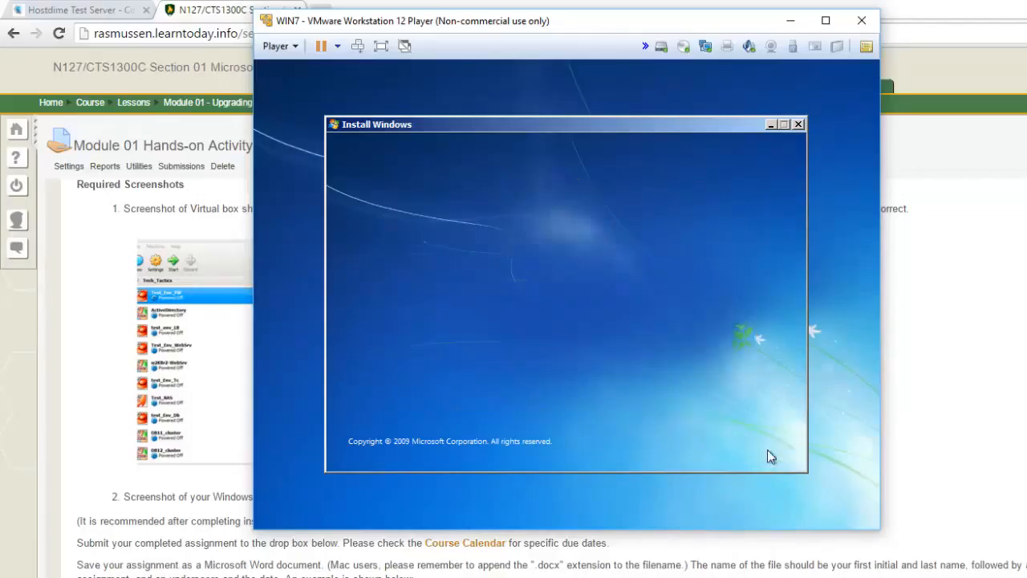
pyautogui.click(544, 292)
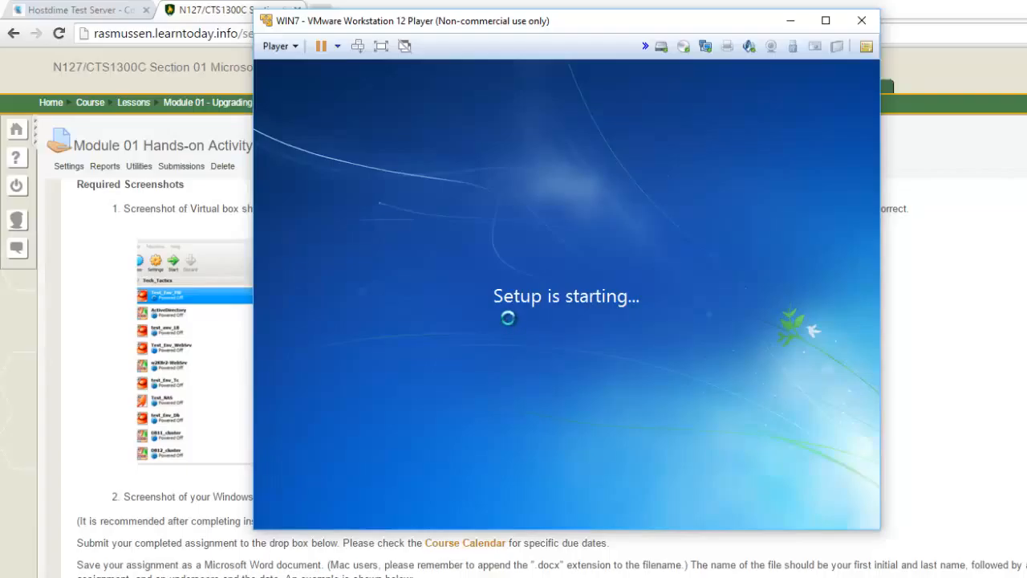
# - Examine the hardware settings of the running WIN7 virtual machine, and close them without changing anything
pyautogui.click(276, 48)
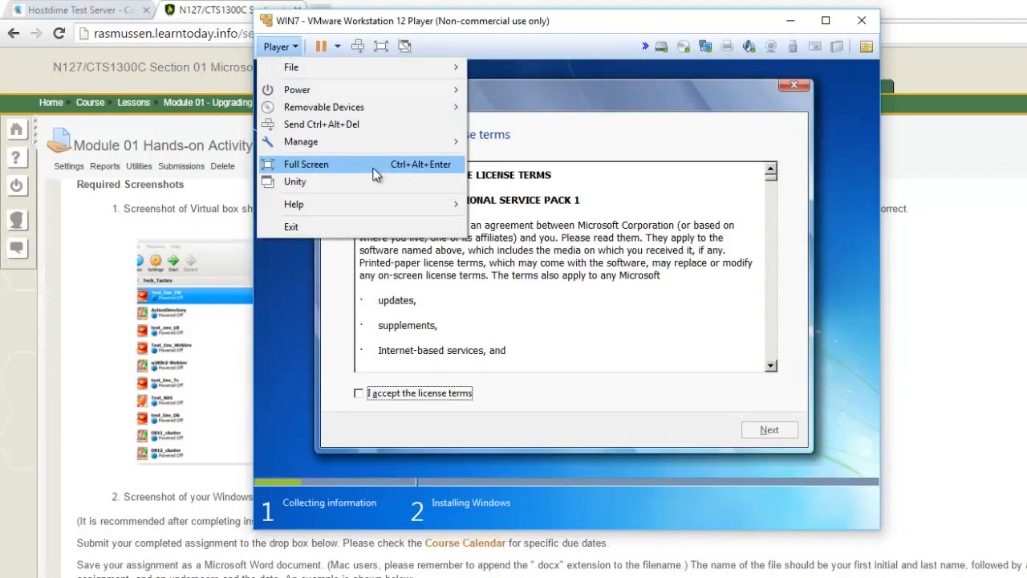
pyautogui.moveTo(390, 142)
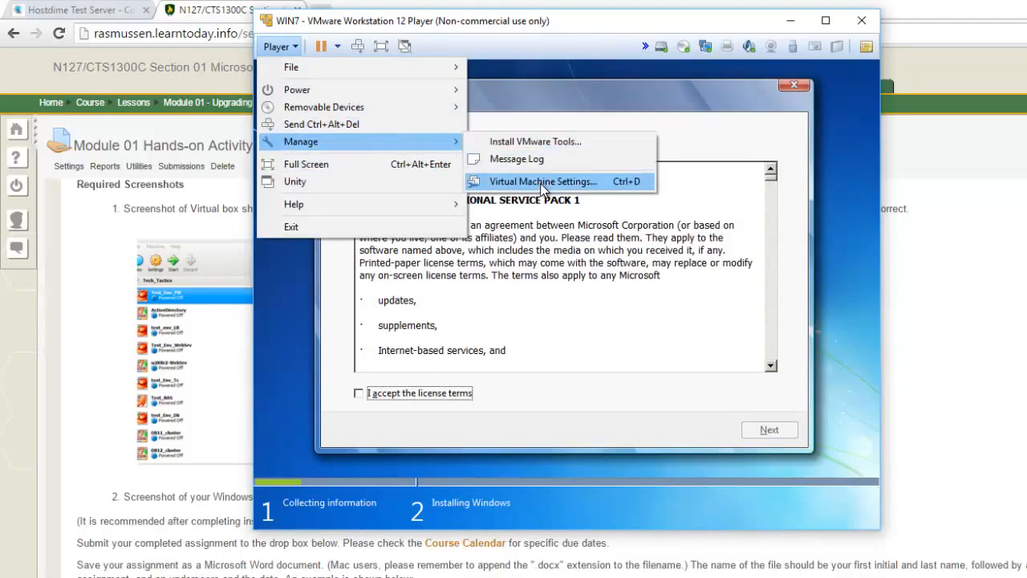
pyautogui.click(531, 210)
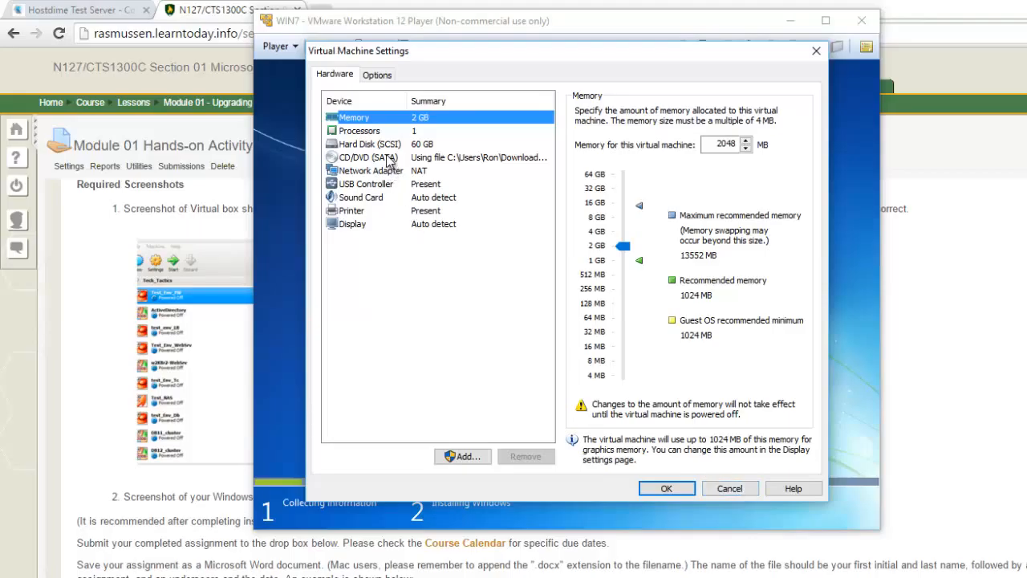
pyautogui.click(730, 491)
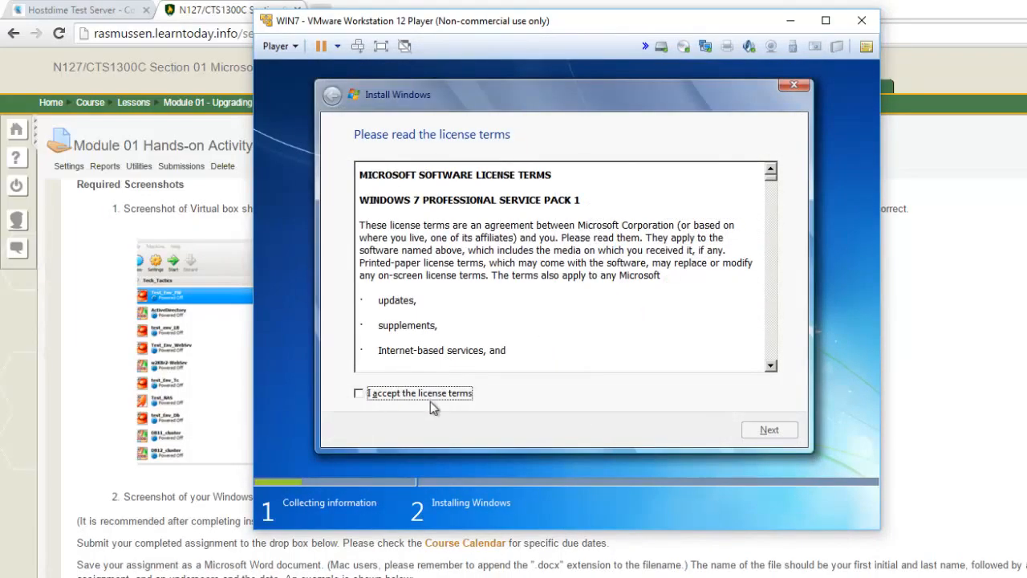
# - Accept the license terms and start a Custom (advanced) installation of Windows on Disk 0 Unallocated Space
pyautogui.click(359, 394)
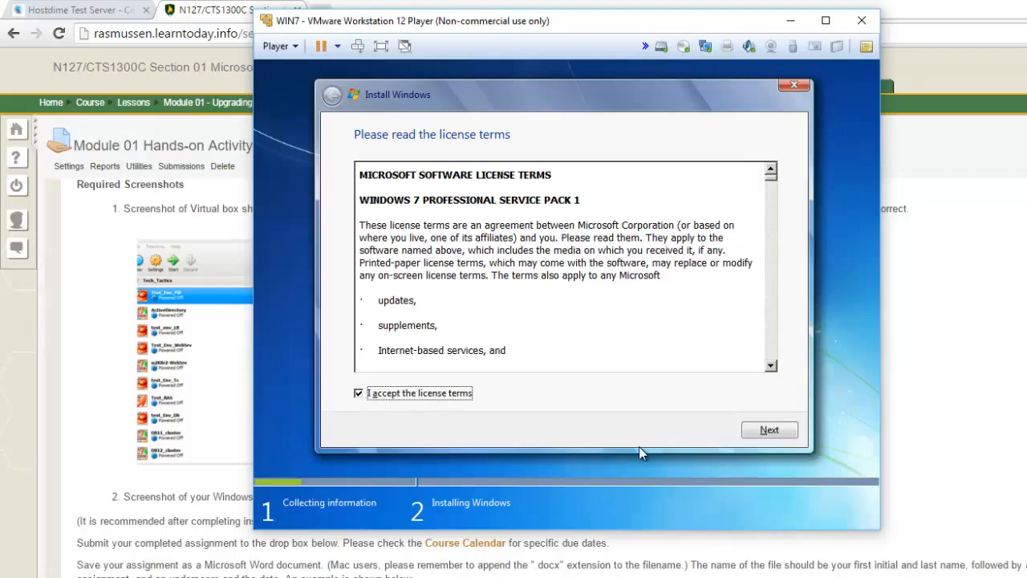
pyautogui.click(768, 430)
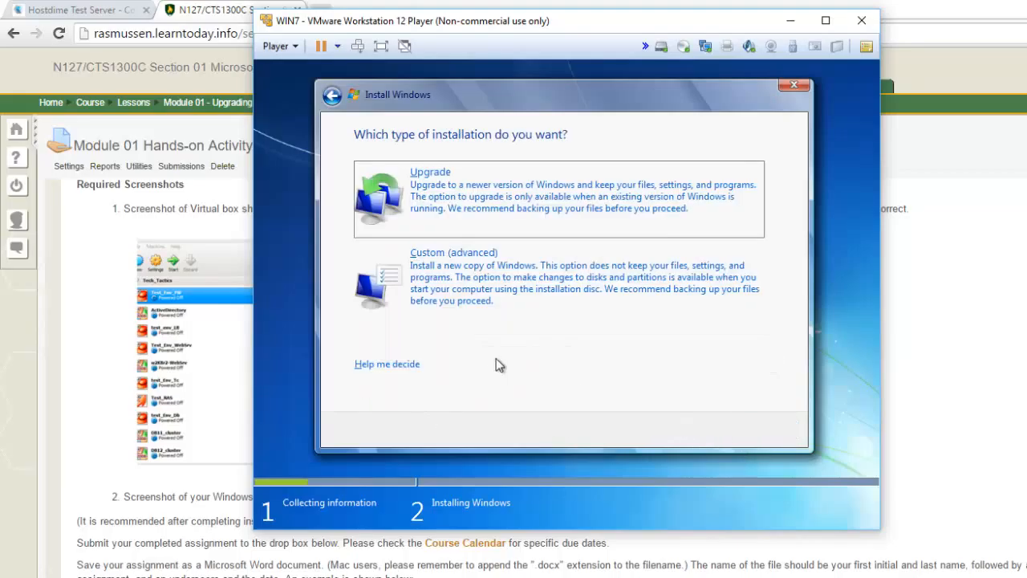
pyautogui.click(485, 280)
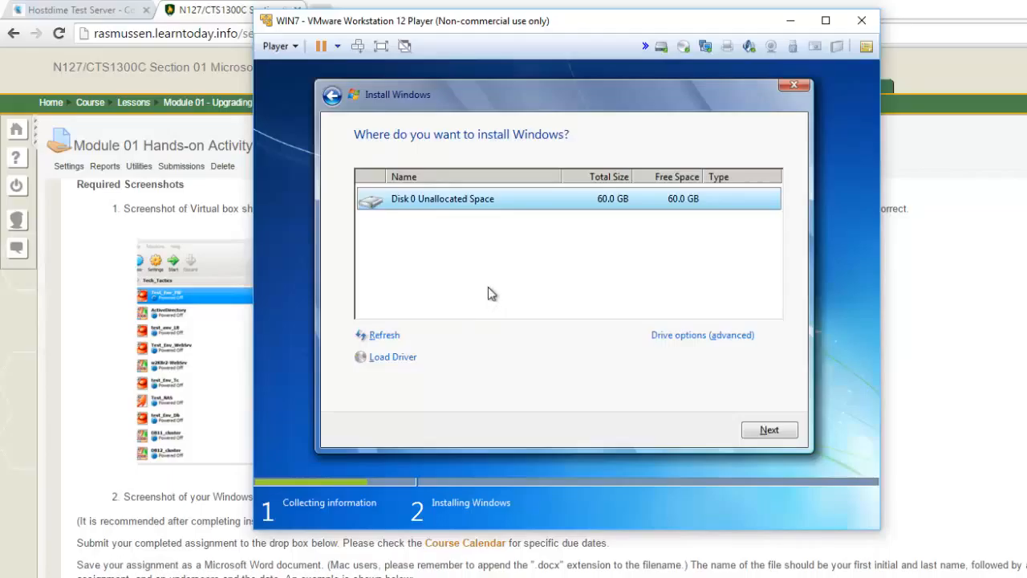
pyautogui.click(768, 433)
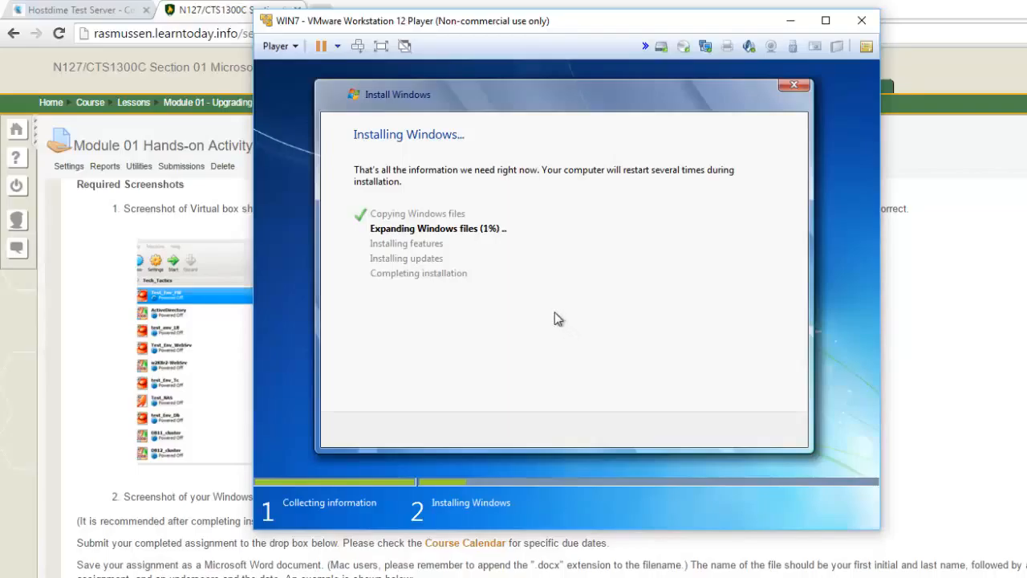
pyautogui.click(275, 47)
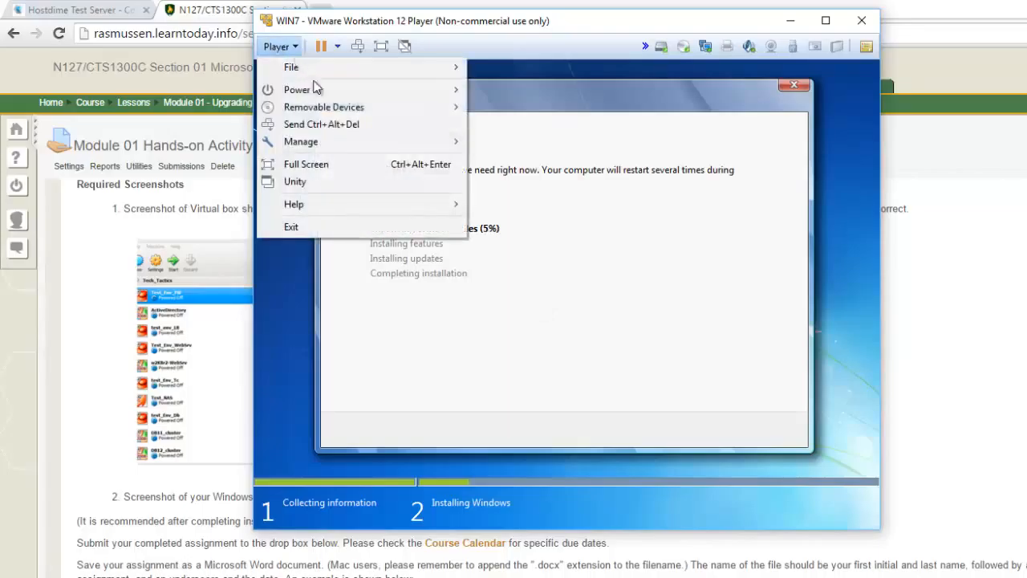
pyautogui.moveTo(365, 150)
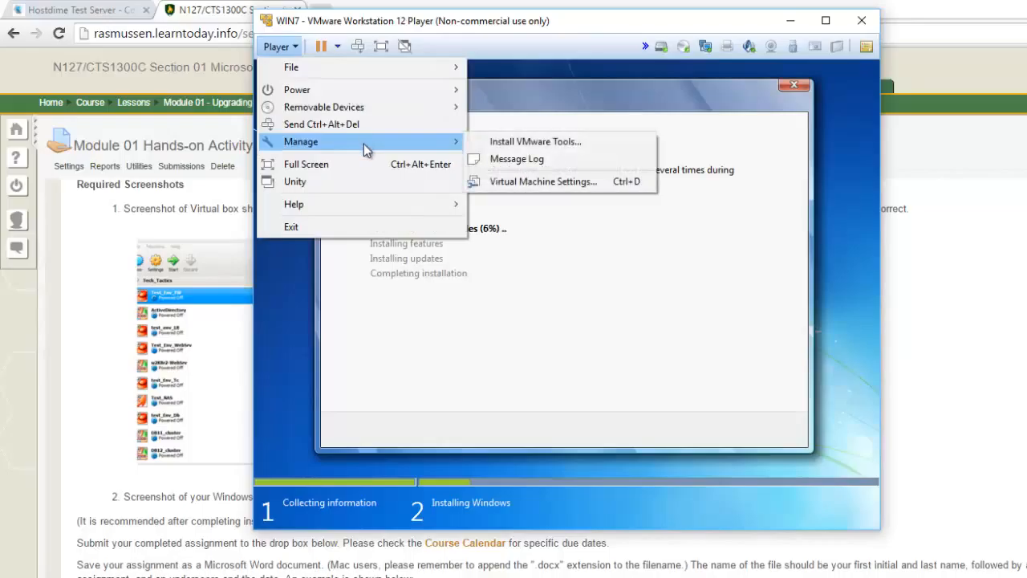
pyautogui.click(641, 100)
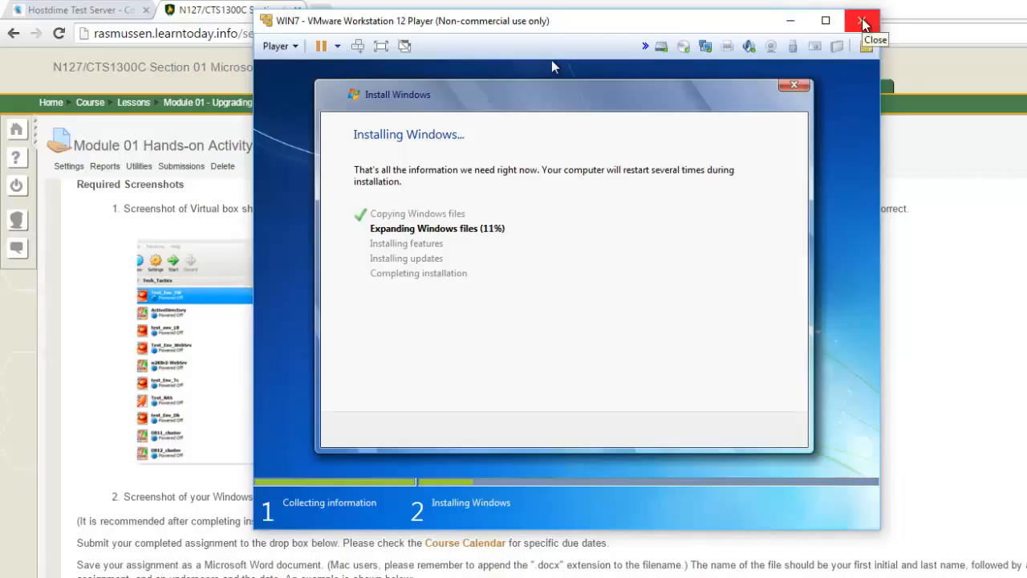
# - Capture mouse and keyboard input in the virtual machine and release it back to the host, twice
pyautogui.click(566, 272)
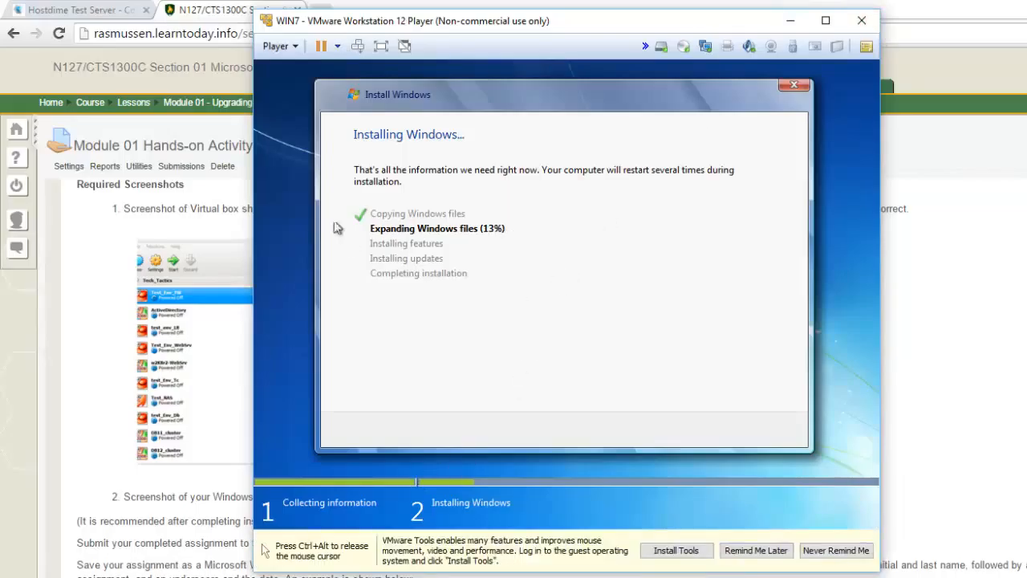
pyautogui.hotkey('ctrl', 'alt')
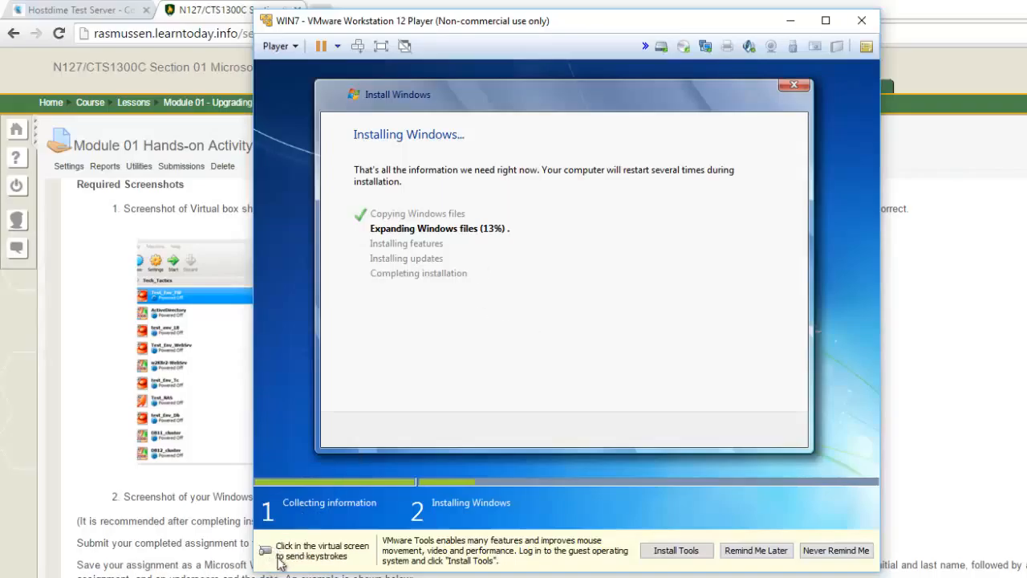
pyautogui.click(403, 446)
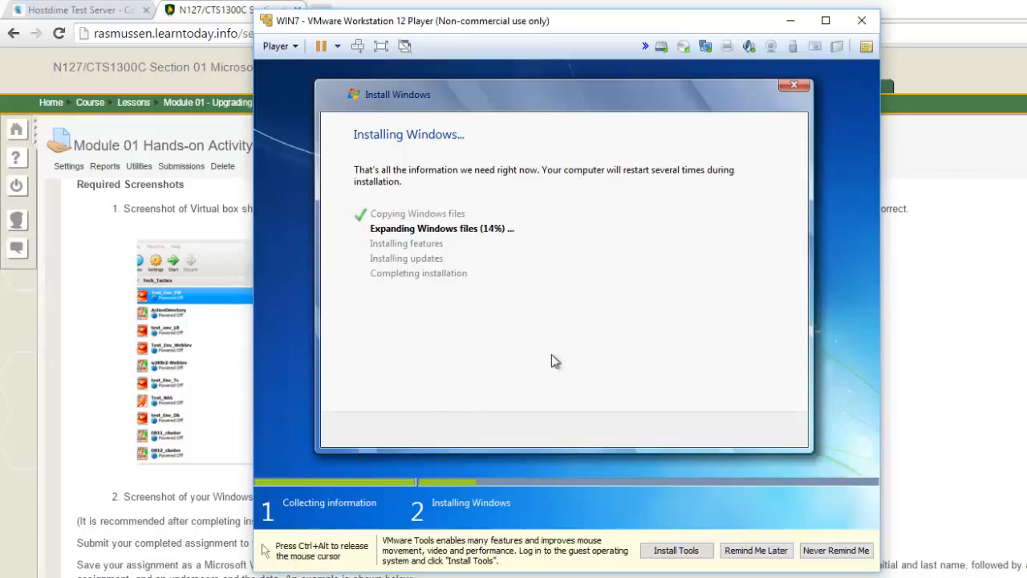
pyautogui.hotkey('ctrl', 'alt')
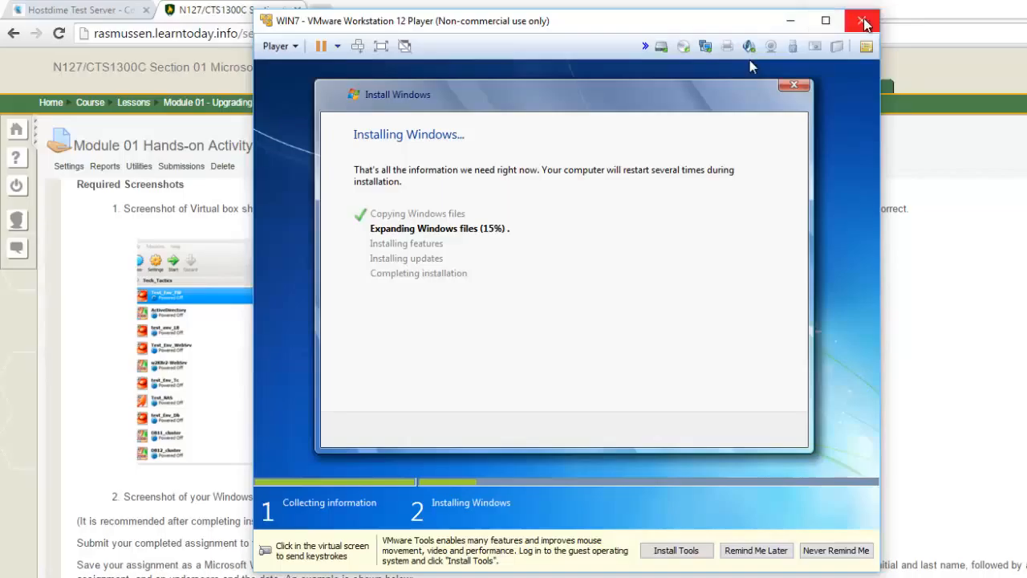
# - Check the choices for closing the running virtual machine, cancel closing it, and release the mouse to the host
pyautogui.click(862, 20)
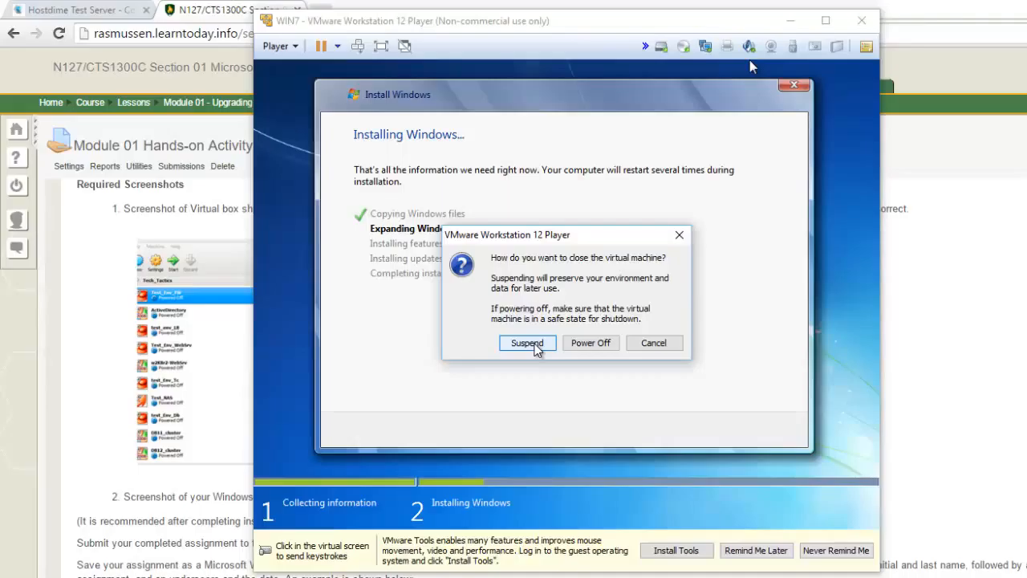
pyautogui.click(651, 341)
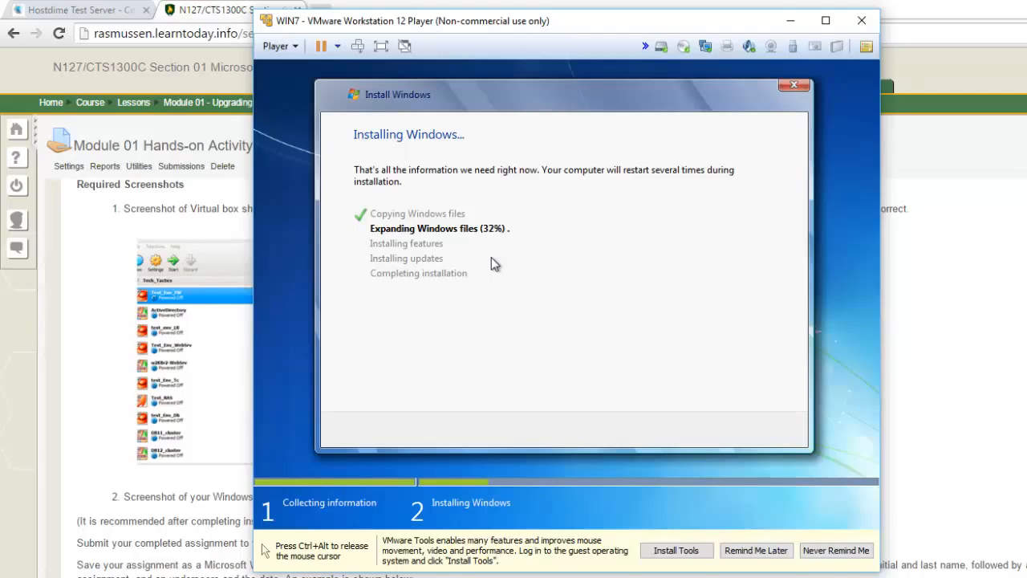
pyautogui.hotkey('ctrl', 'alt')
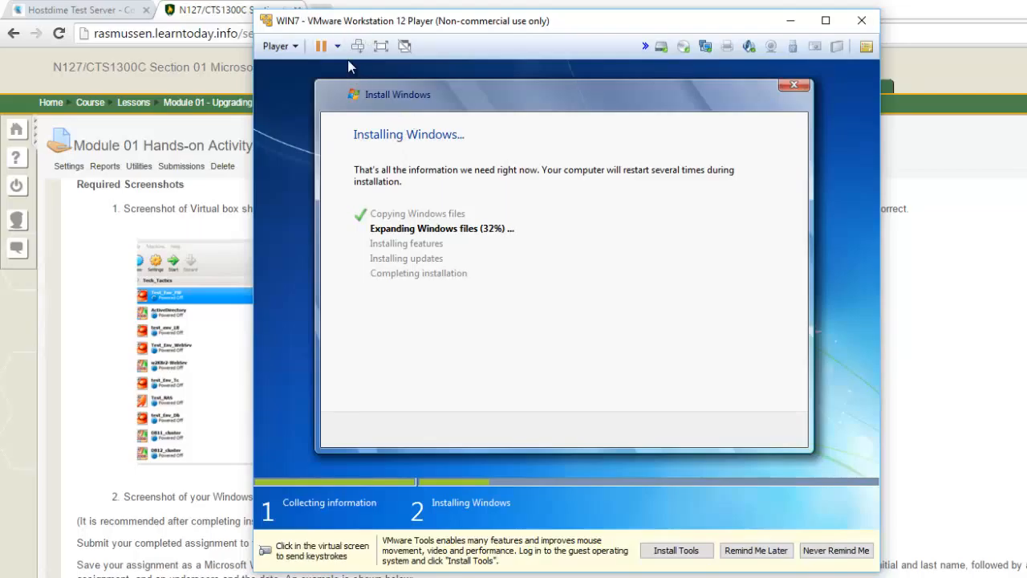
# - Switch to the browser, leave the assignment for the course home page, and review the announcement's notes on the Module 1 videos
pyautogui.click(347, 59)
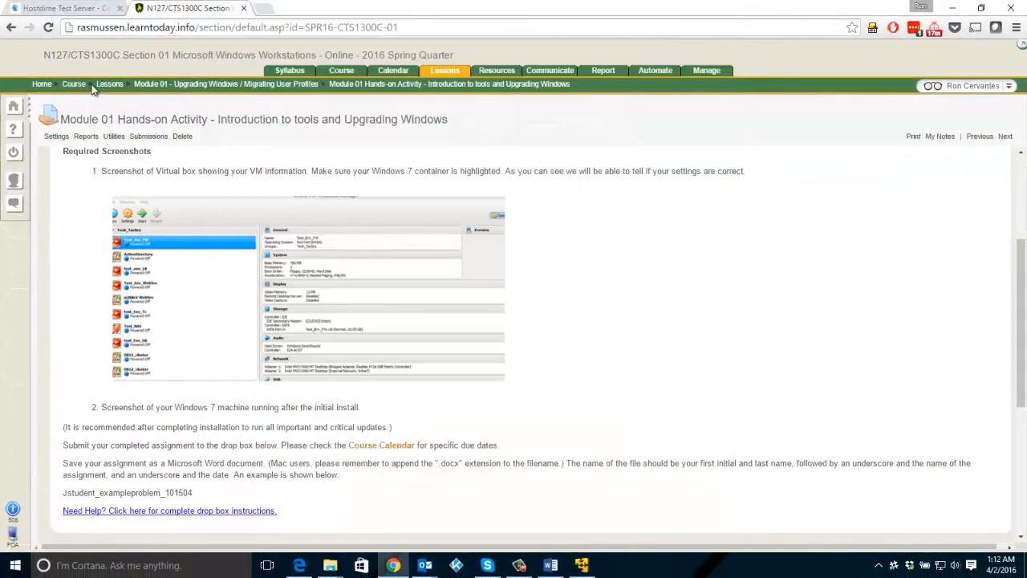
pyautogui.click(73, 84)
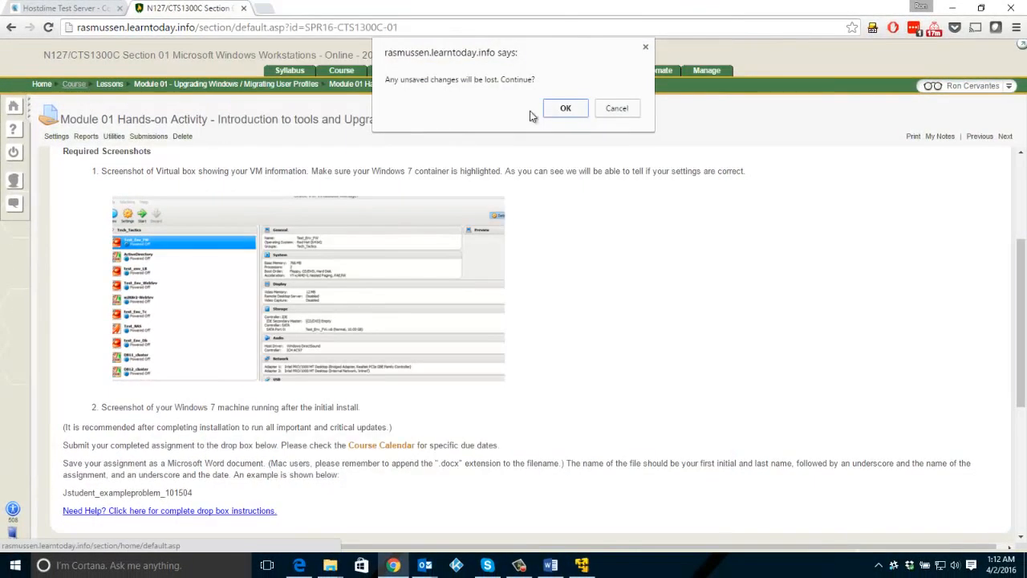
pyautogui.click(554, 111)
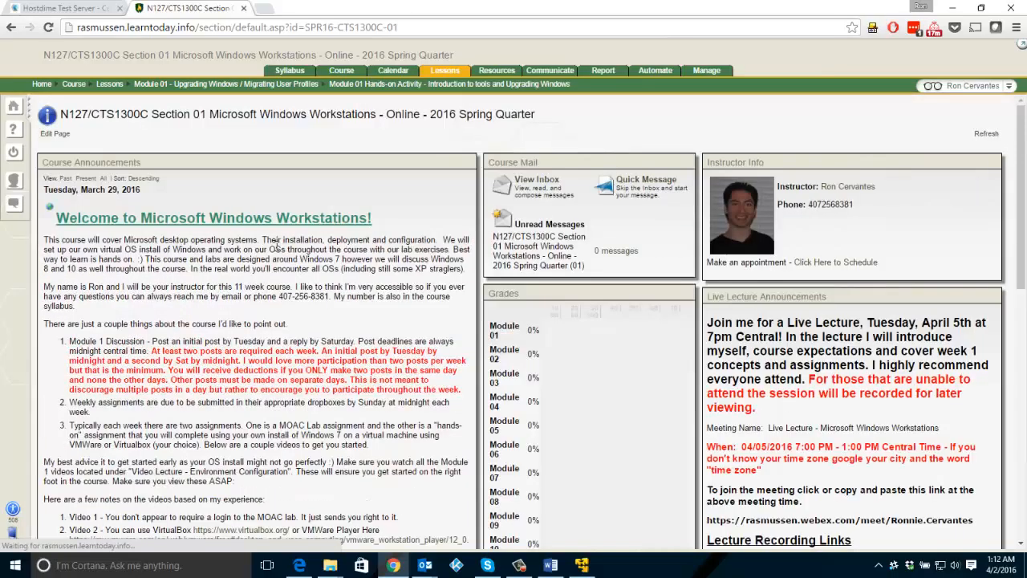
pyautogui.scroll(-3, 274, 247)
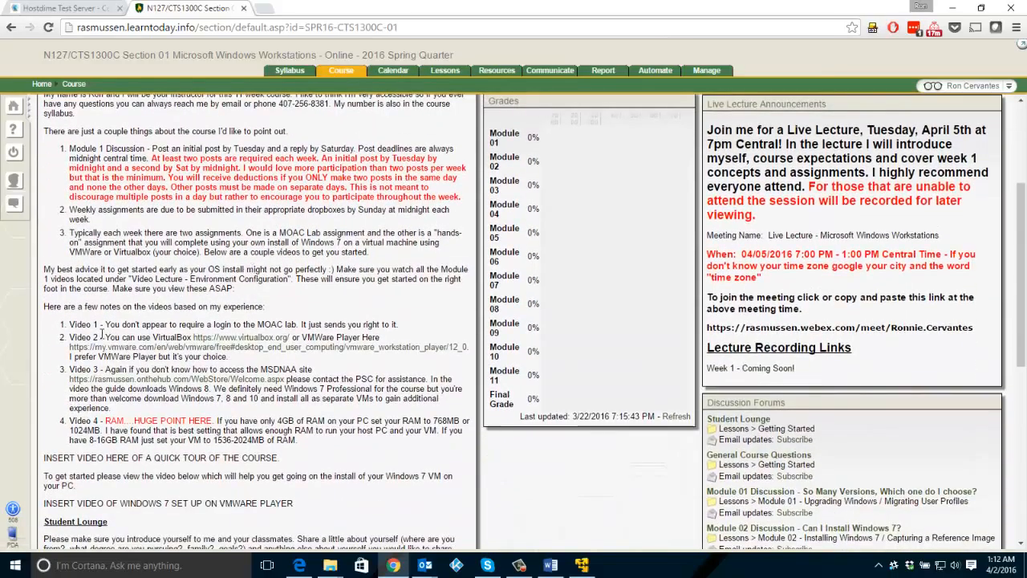
pyautogui.scroll(3, 119, 320)
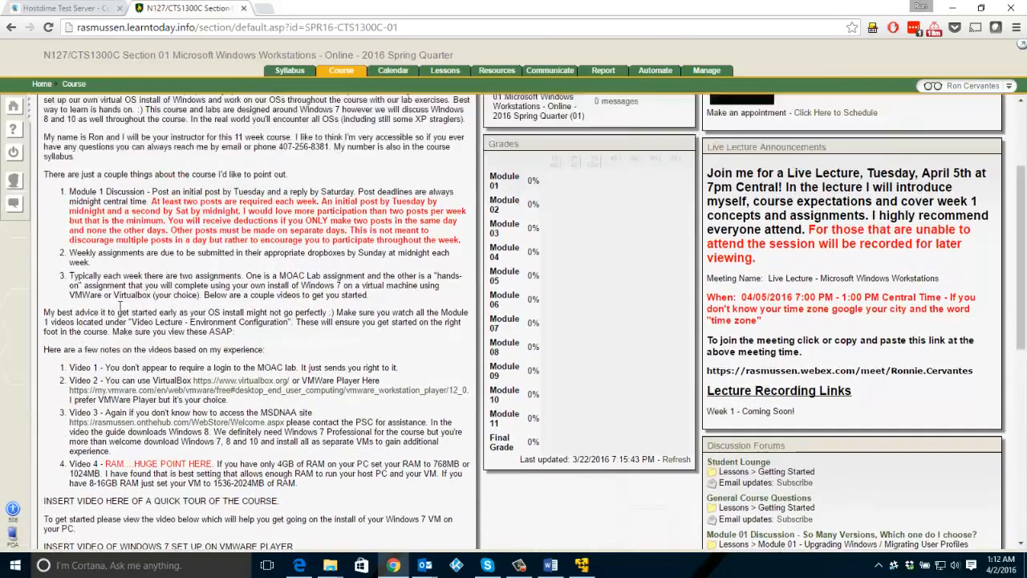
pyautogui.scroll(-3, 104, 313)
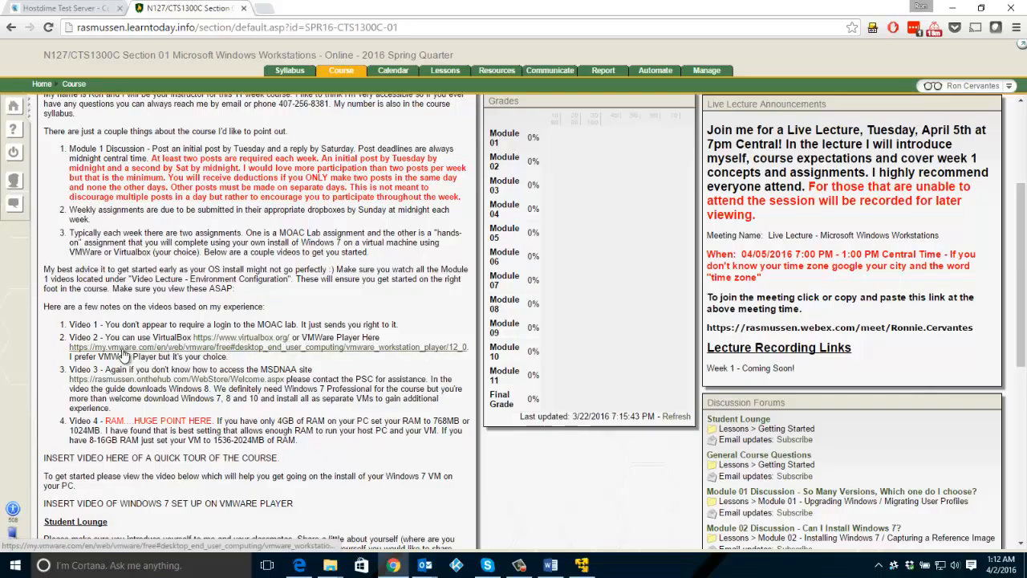
# - Open the VMware Player and VirtualBox links from the Video 2 note in new tabs, and close the VirtualBox tab
pyautogui.rightClick(224, 351)
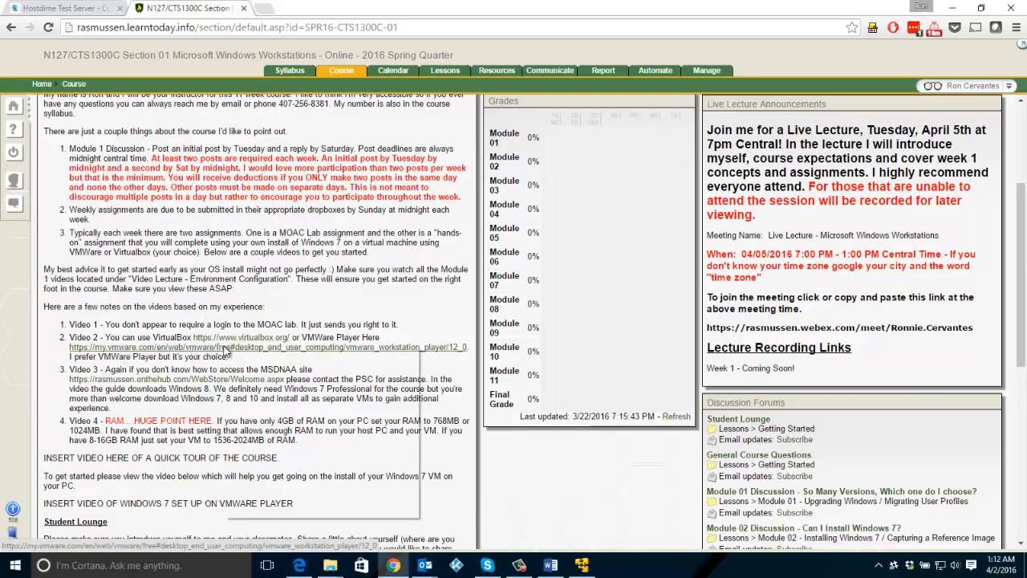
pyautogui.click(255, 356)
pyautogui.rightClick(241, 336)
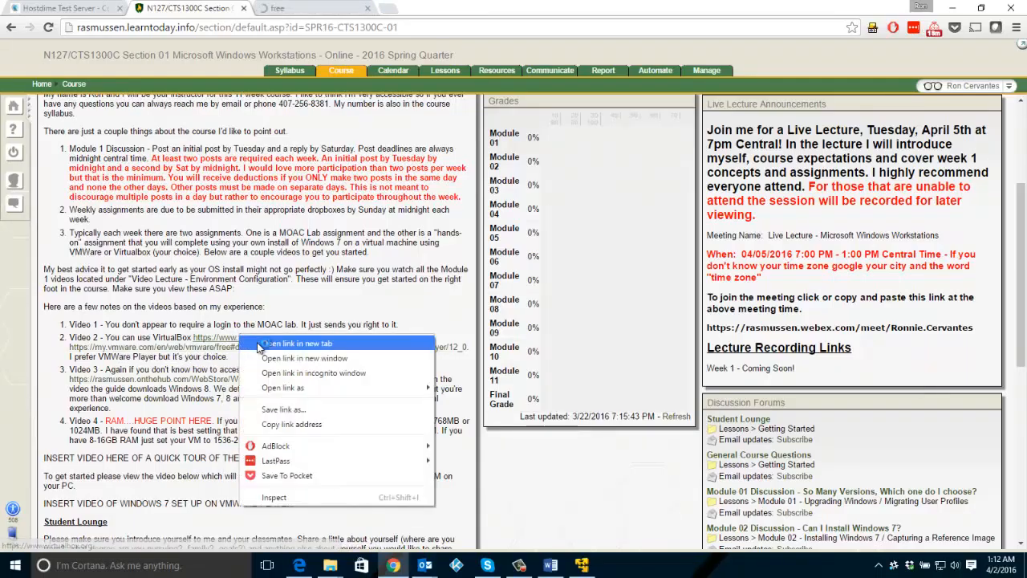
pyautogui.click(265, 341)
pyautogui.click(438, 9)
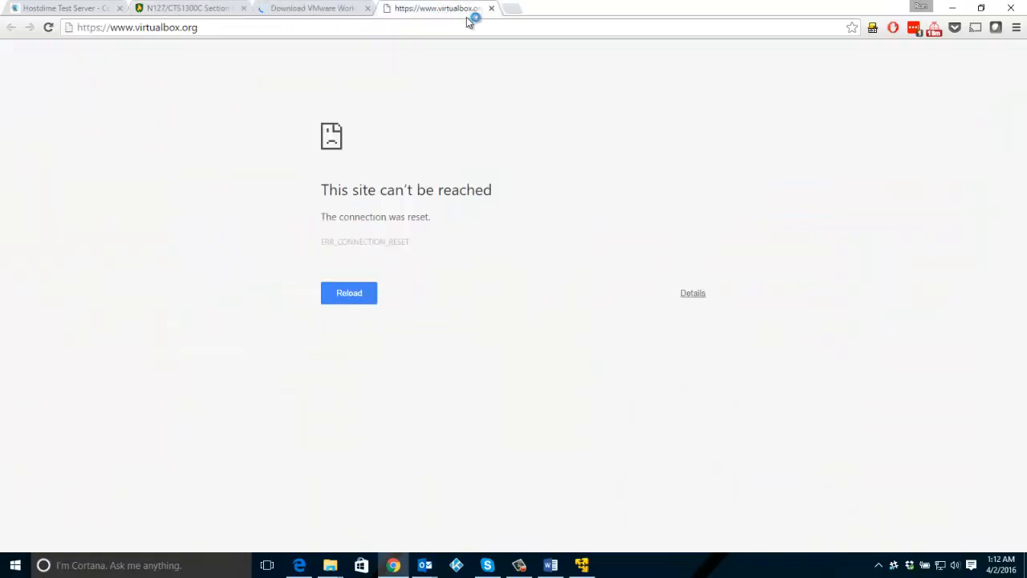
pyautogui.click(491, 8)
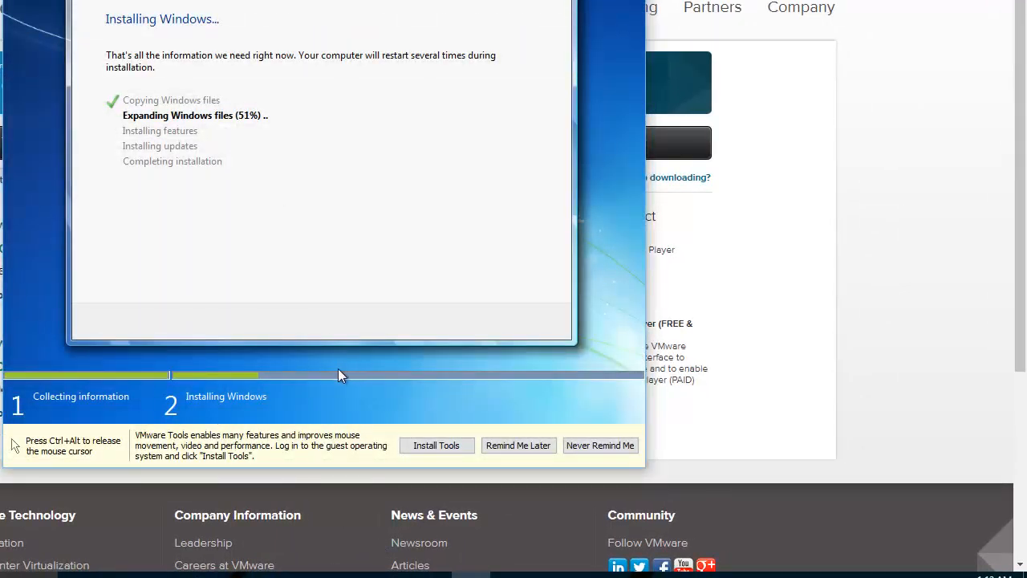
pyautogui.hotkey('ctrl', 'alt')
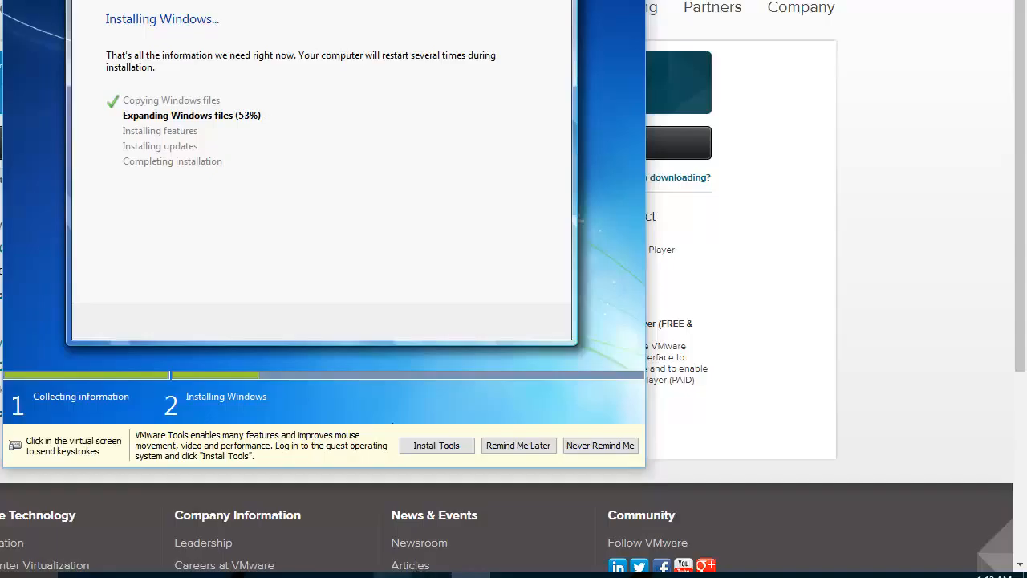